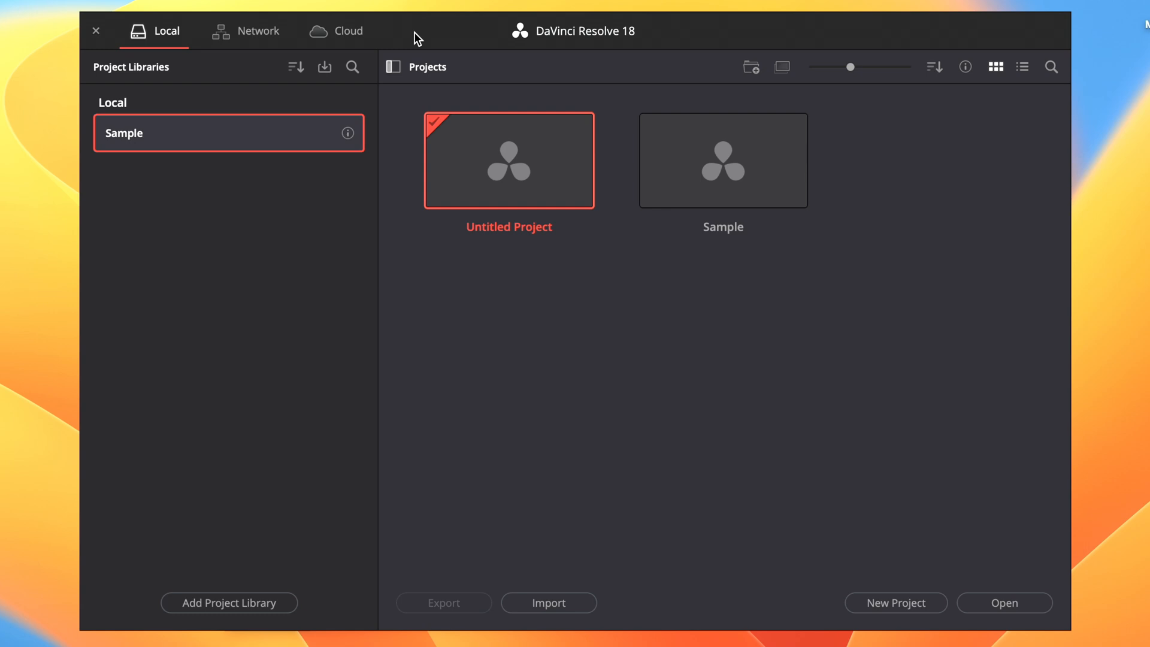
Hide the list of project libraries and show it again
{"action": "left_click", "coordinate": [394, 66]}
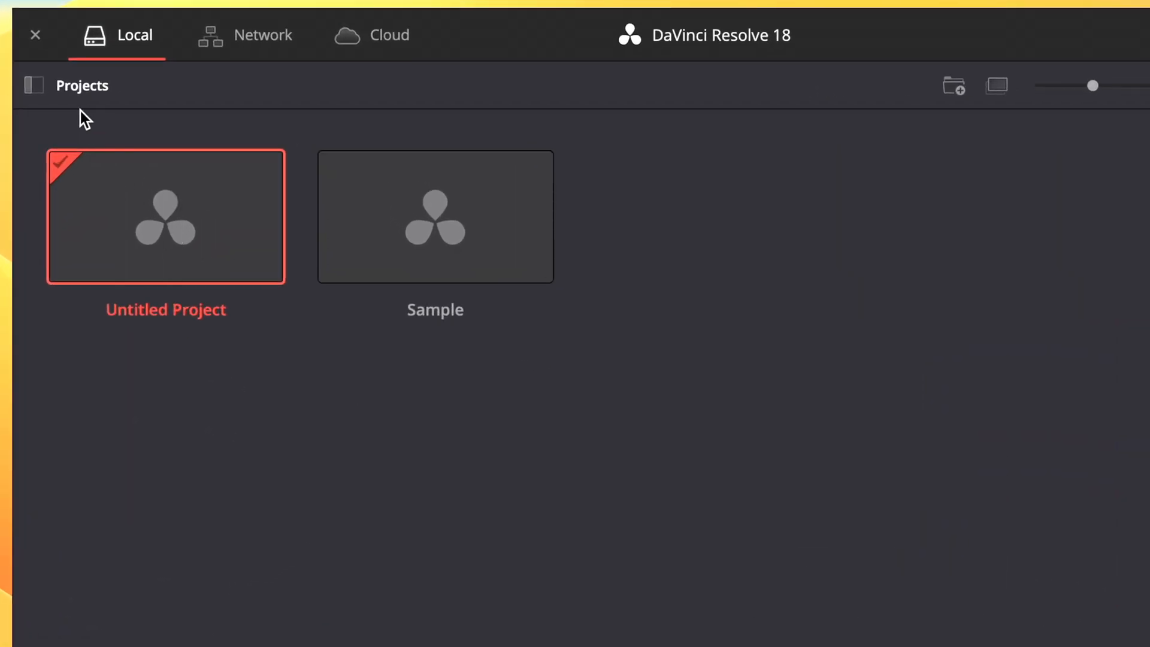
{"action": "left_click", "coordinate": [33, 85]}
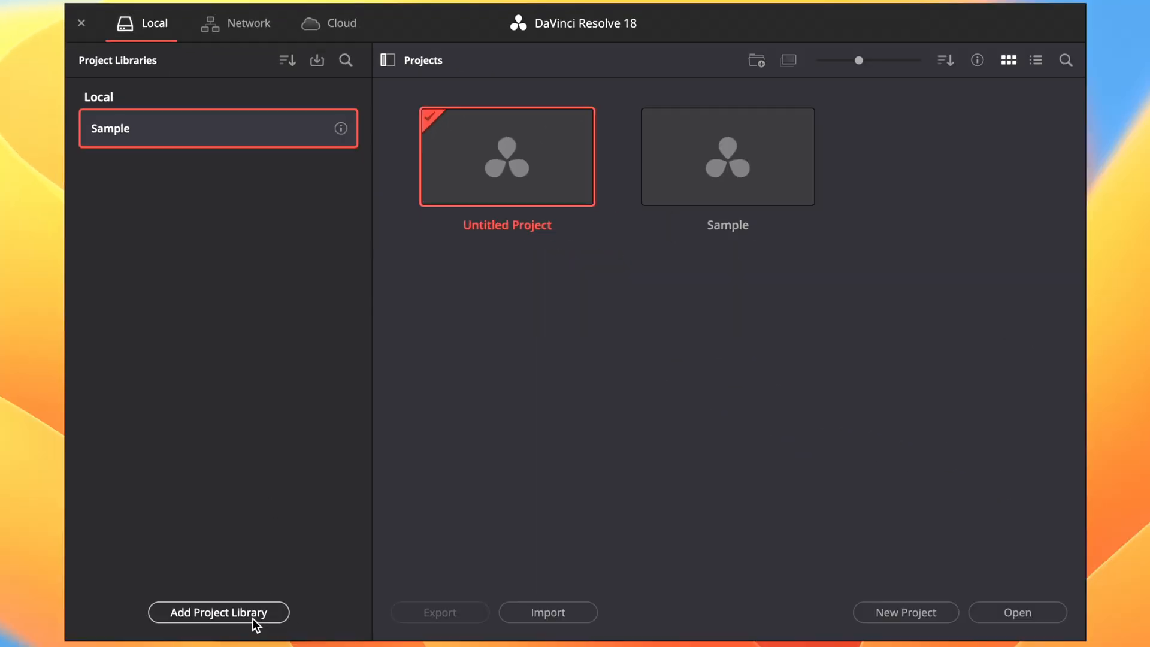
{"action": "left_click", "coordinate": [253, 617]}
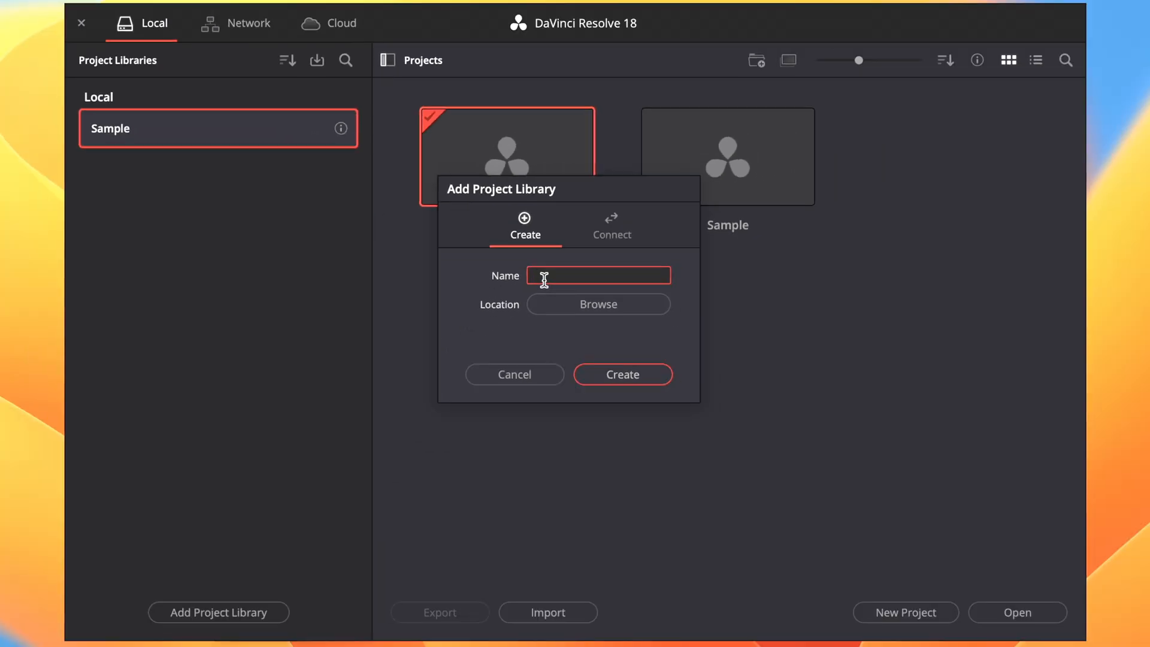
{"action": "left_click", "coordinate": [557, 304]}
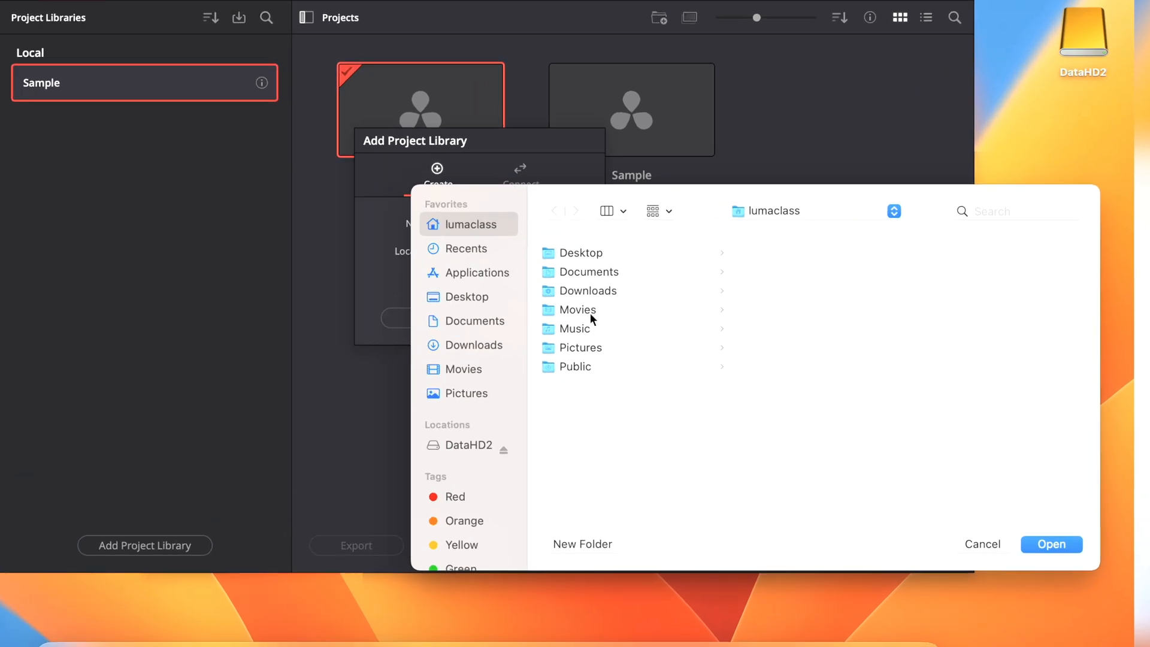
{"action": "left_click", "coordinate": [653, 340]}
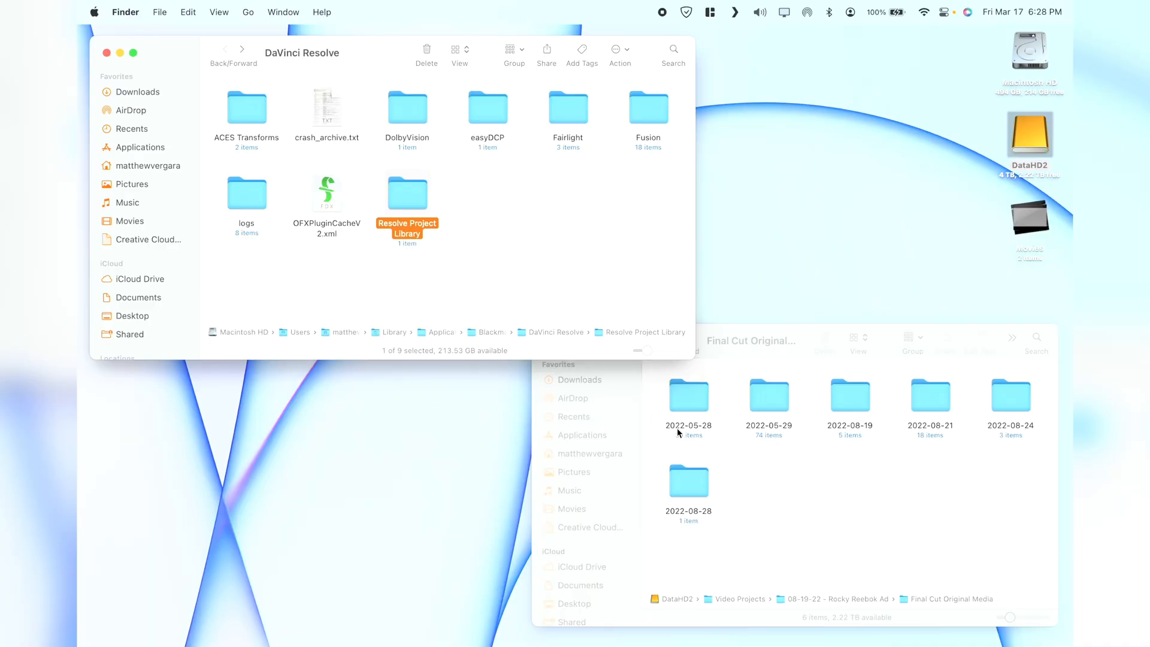
{"action": "left_click", "coordinate": [690, 405]}
{"action": "left_click", "coordinate": [407, 204]}
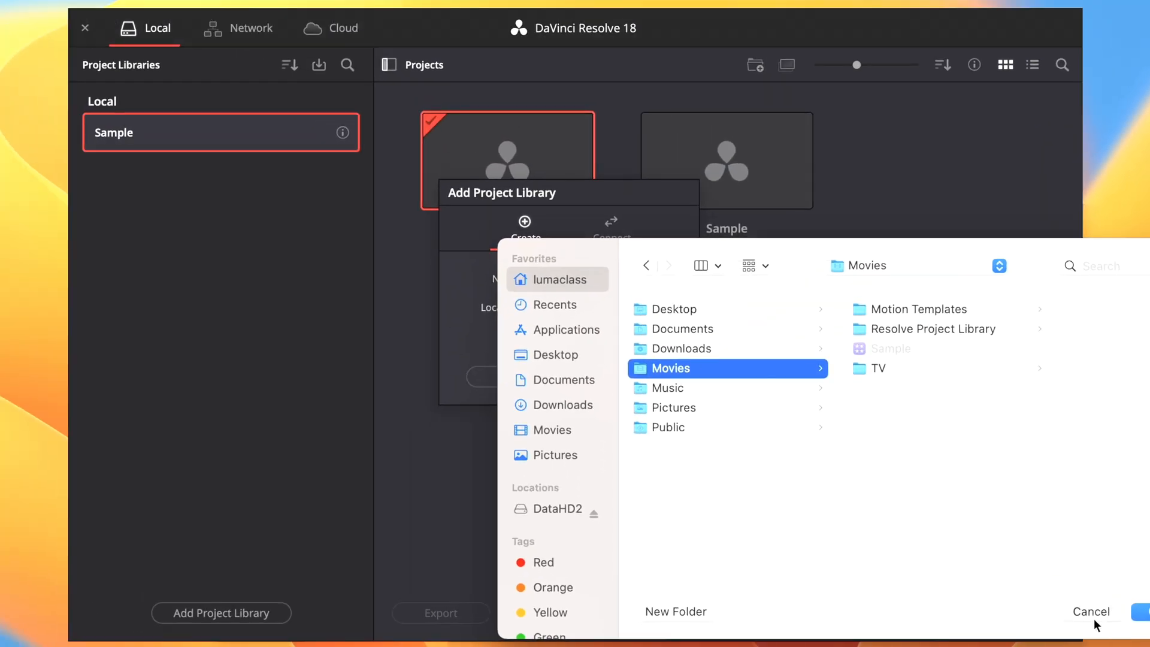
{"action": "left_click", "coordinate": [1093, 617]}
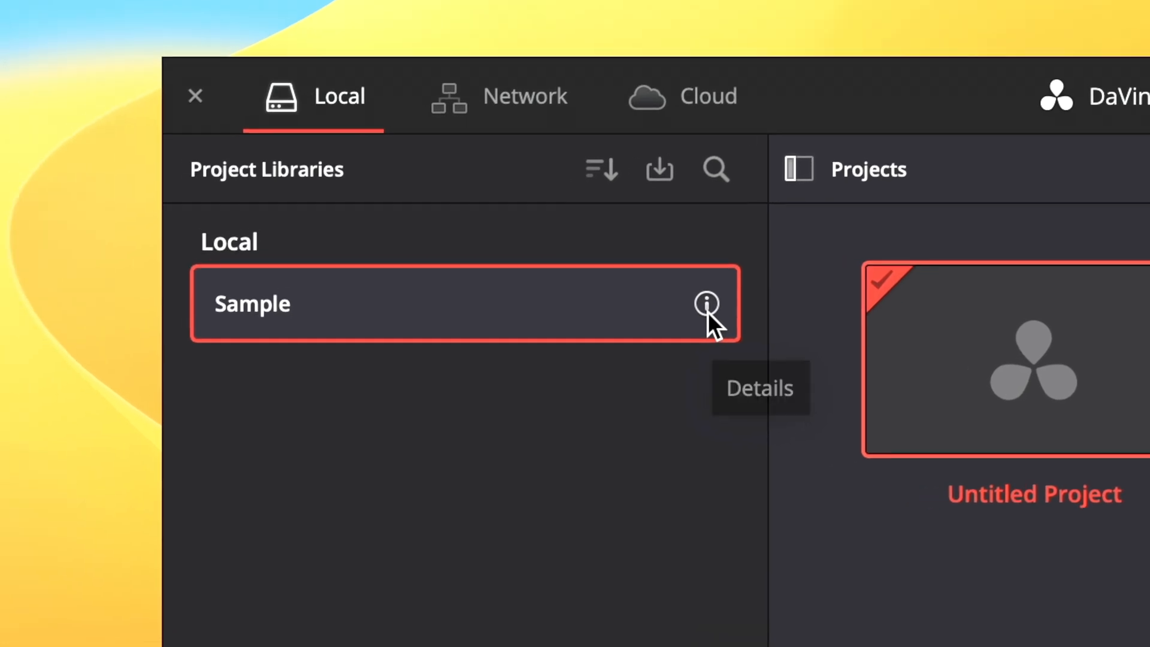
Show the details of the Sample project library and reveal its location in Finder
{"action": "left_click", "coordinate": [707, 305]}
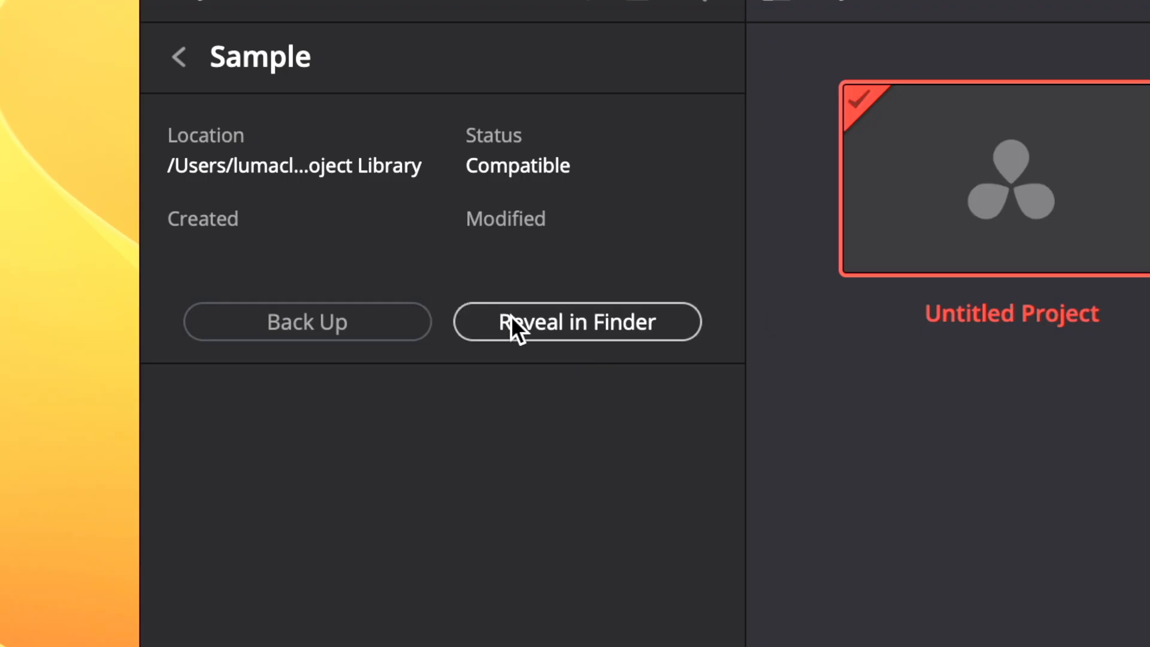
{"action": "left_click", "coordinate": [511, 315]}
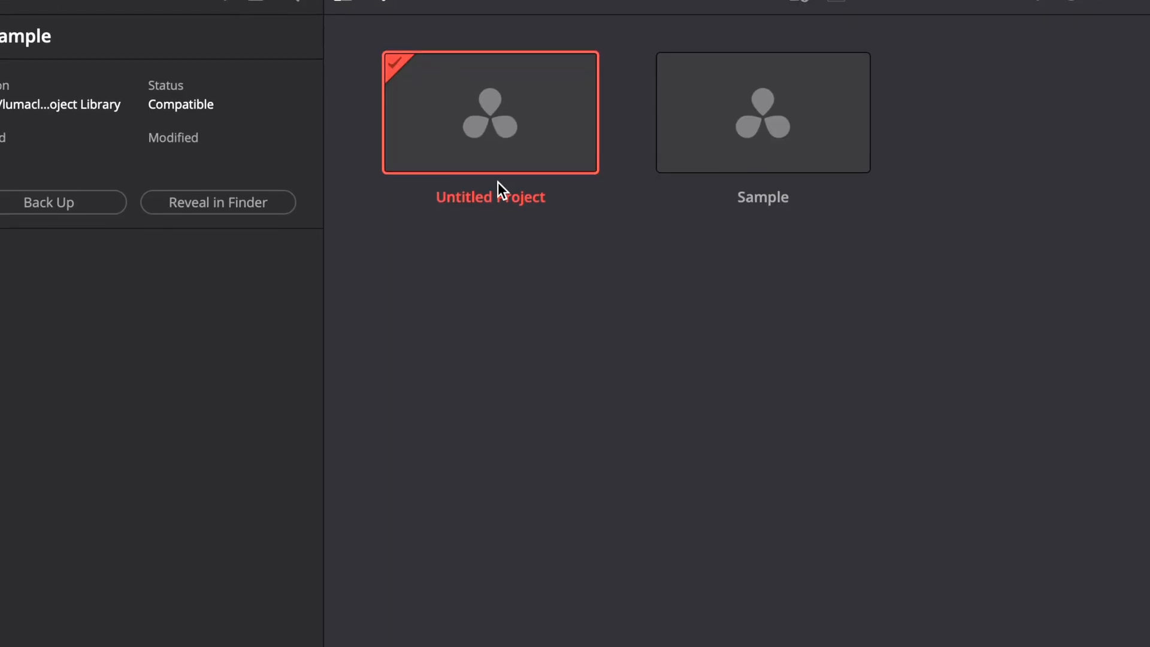
Open the Sample project and add C0015.mov from the 2022-05-28 folder on DataHD2 to the media pool
{"action": "double_click", "coordinate": [763, 134]}
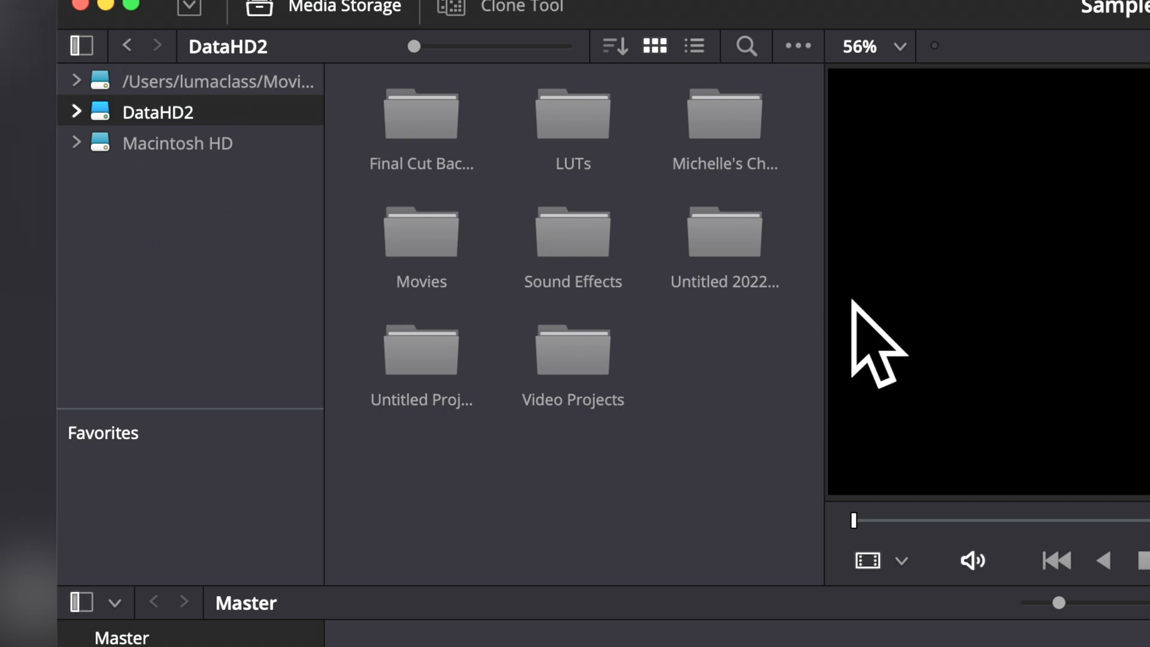
{"action": "left_click", "coordinate": [162, 145]}
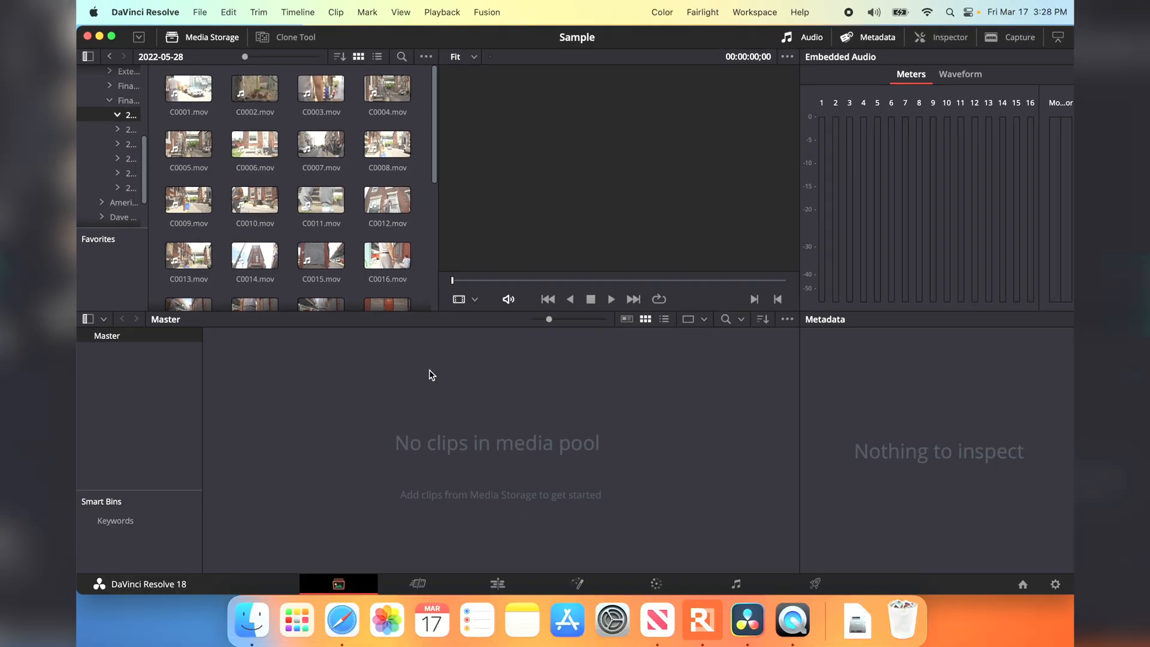
{"action": "left_click_drag", "start_coordinate": [321, 256], "coordinate": [402, 418]}
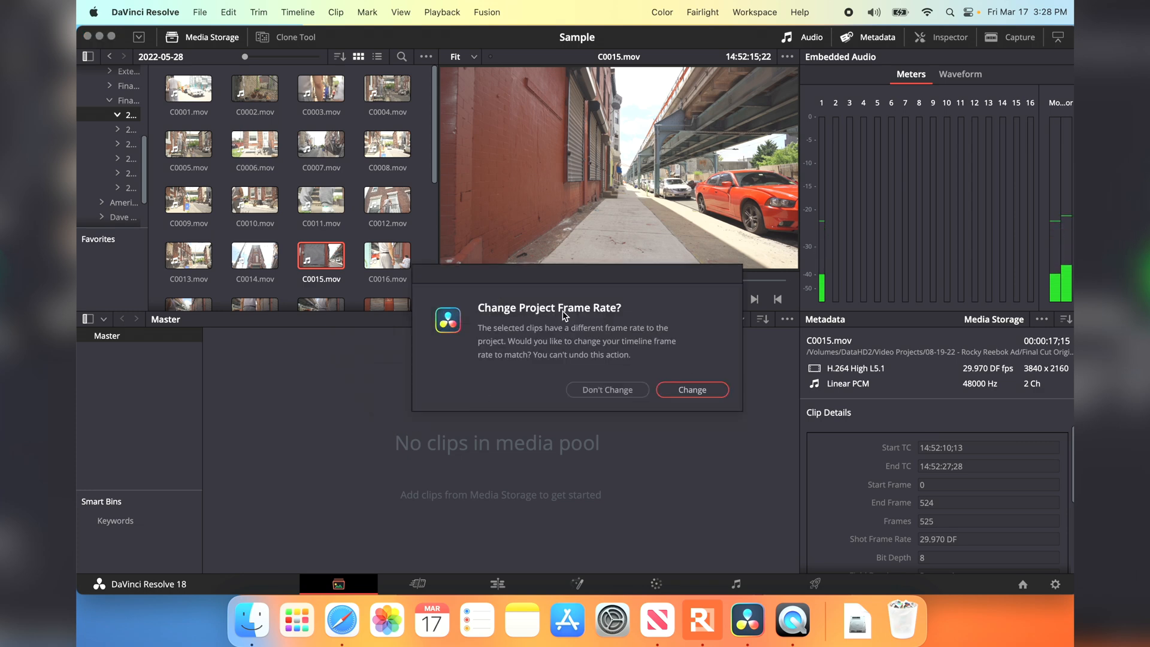
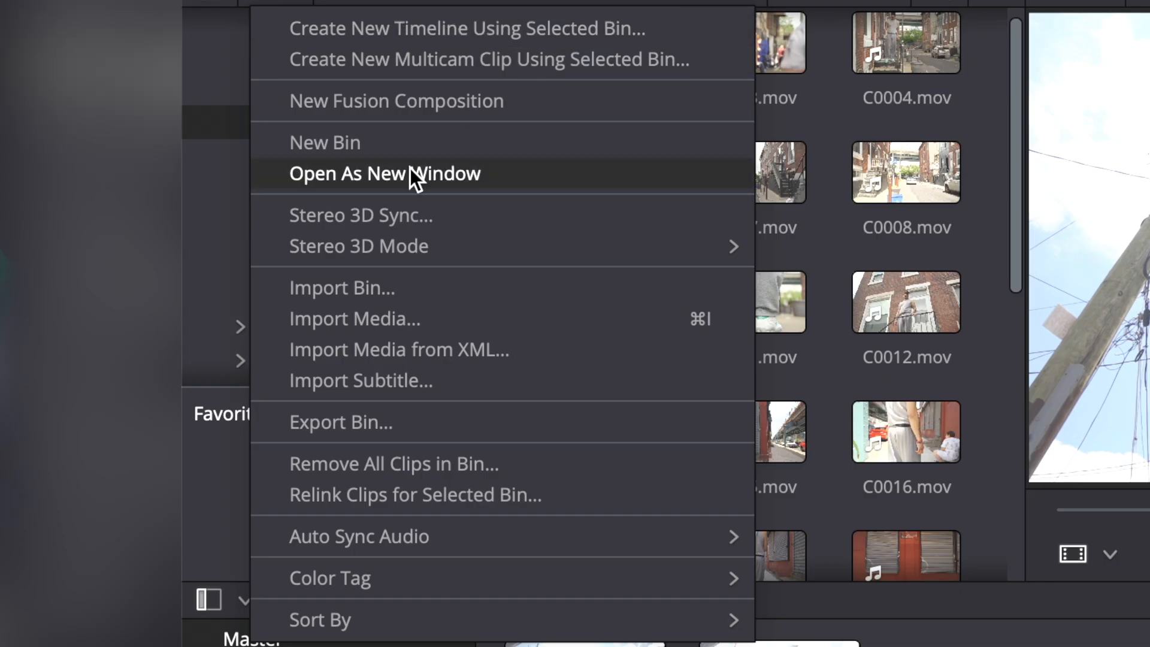
Create a new bin named Video Sources under Master in the media pool
{"action": "left_click", "coordinate": [372, 151]}
{"action": "left_click", "coordinate": [307, 328]}
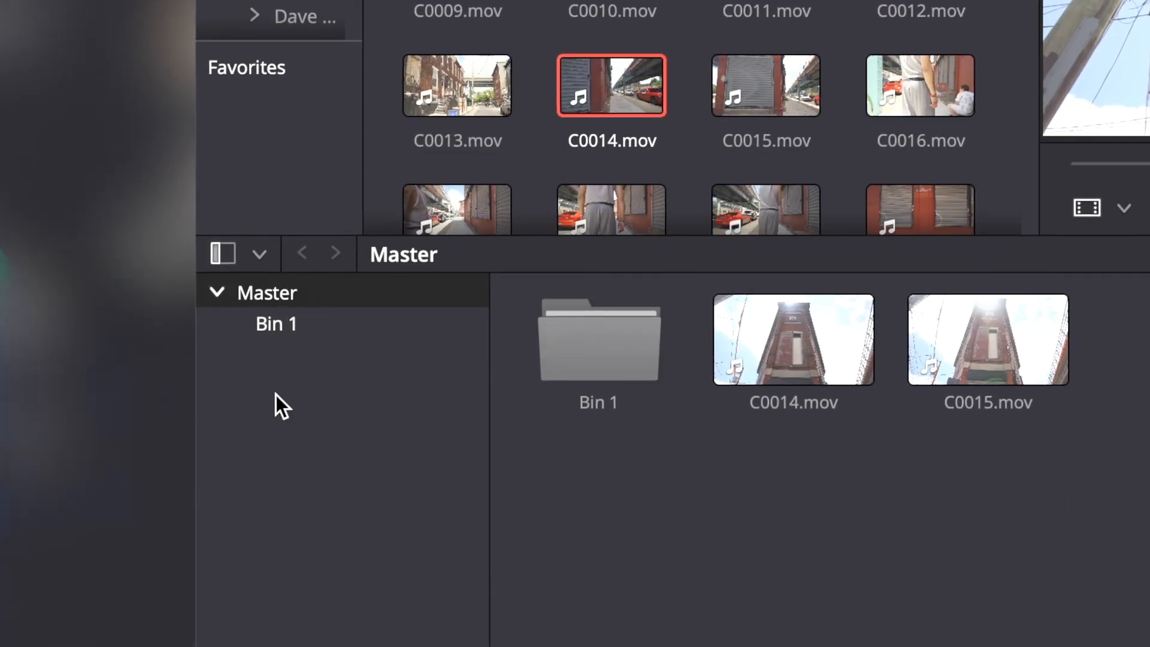
{"action": "left_click_drag", "start_coordinate": [316, 338], "coordinate": [200, 308]}
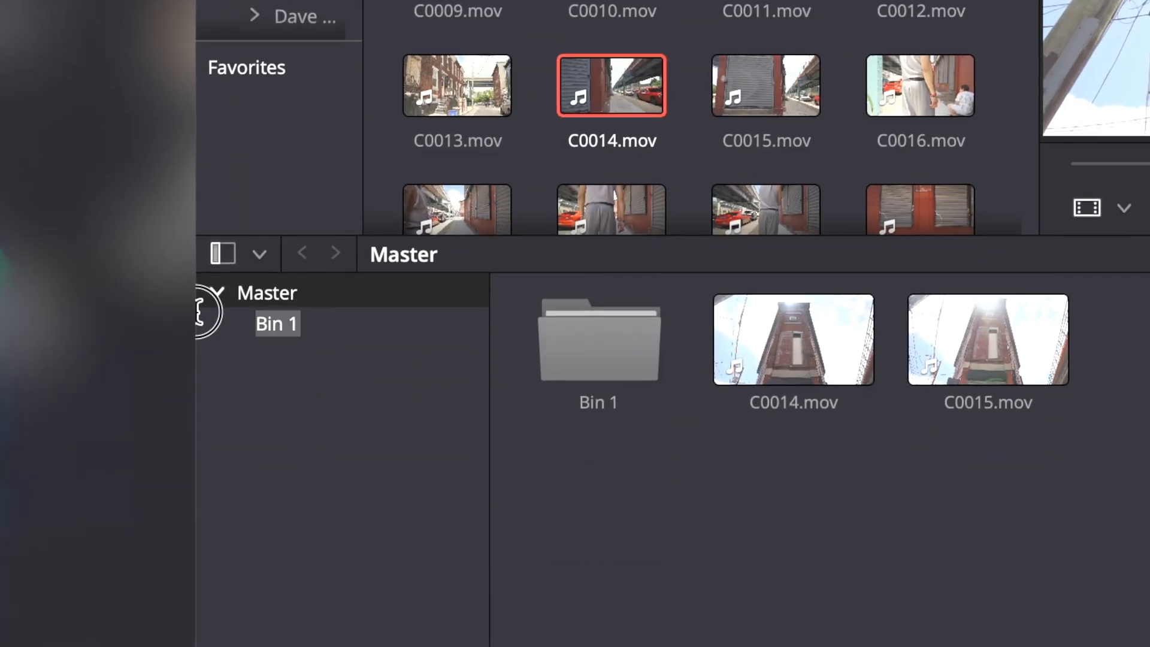
{"action": "type", "text": "Video Sources"}
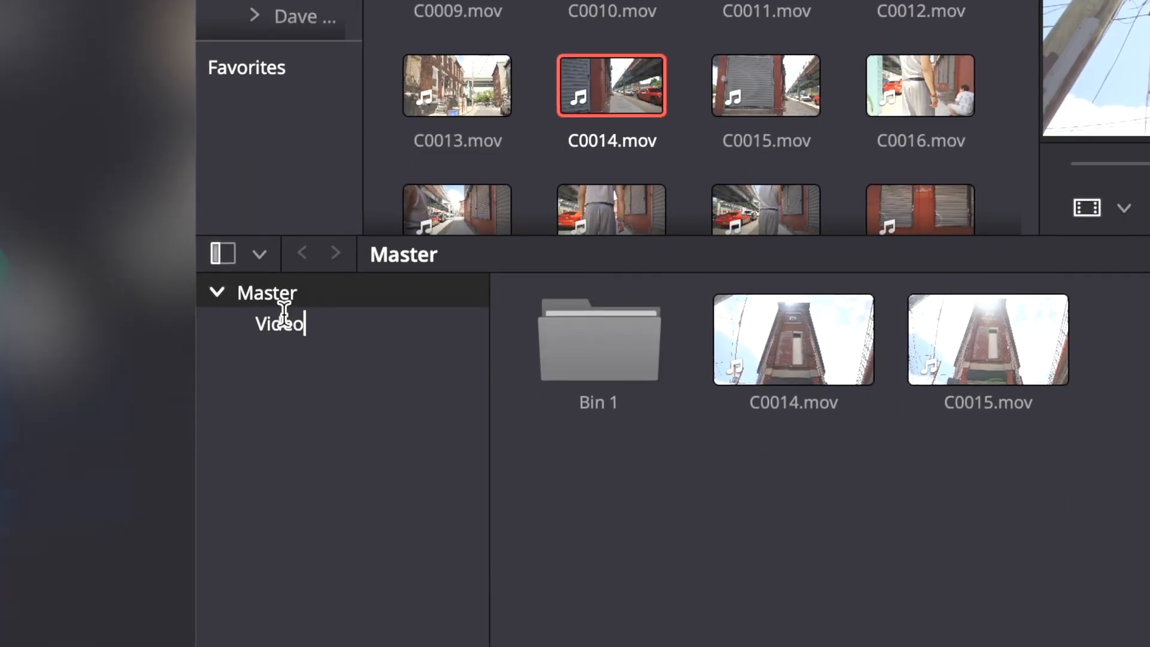
{"action": "key", "text": "Return"}
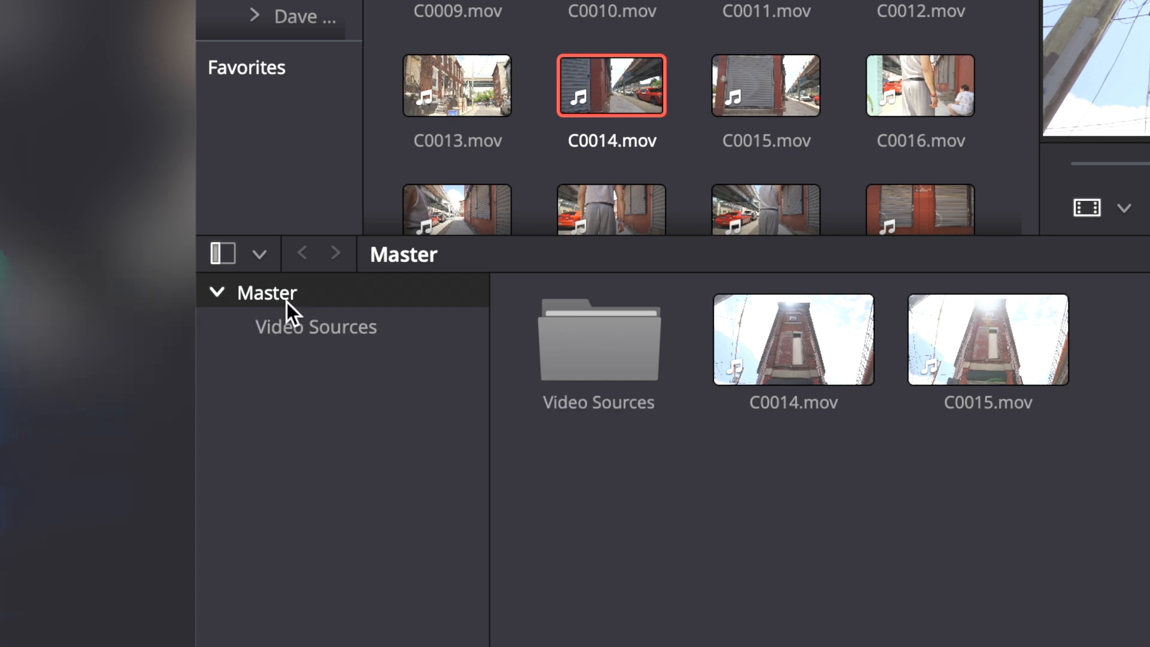
Create another bin under Master and name it Sound Effects
{"action": "right_click", "coordinate": [286, 301]}
{"action": "left_click", "coordinate": [359, 1]}
{"action": "type", "text": "Sound Effects"}
{"action": "key", "text": "Return"}
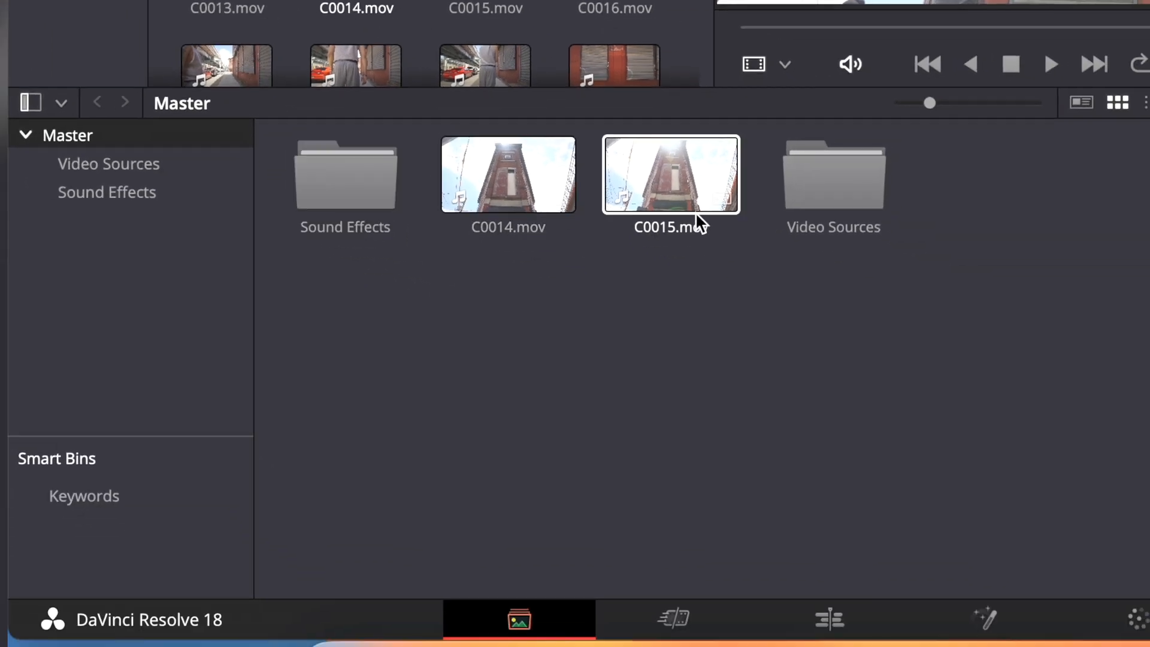
Move the clips C0015.mov and C0014.mov from Master into the Video Sources bin
{"action": "left_click_drag", "start_coordinate": [664, 174], "coordinate": [842, 190]}
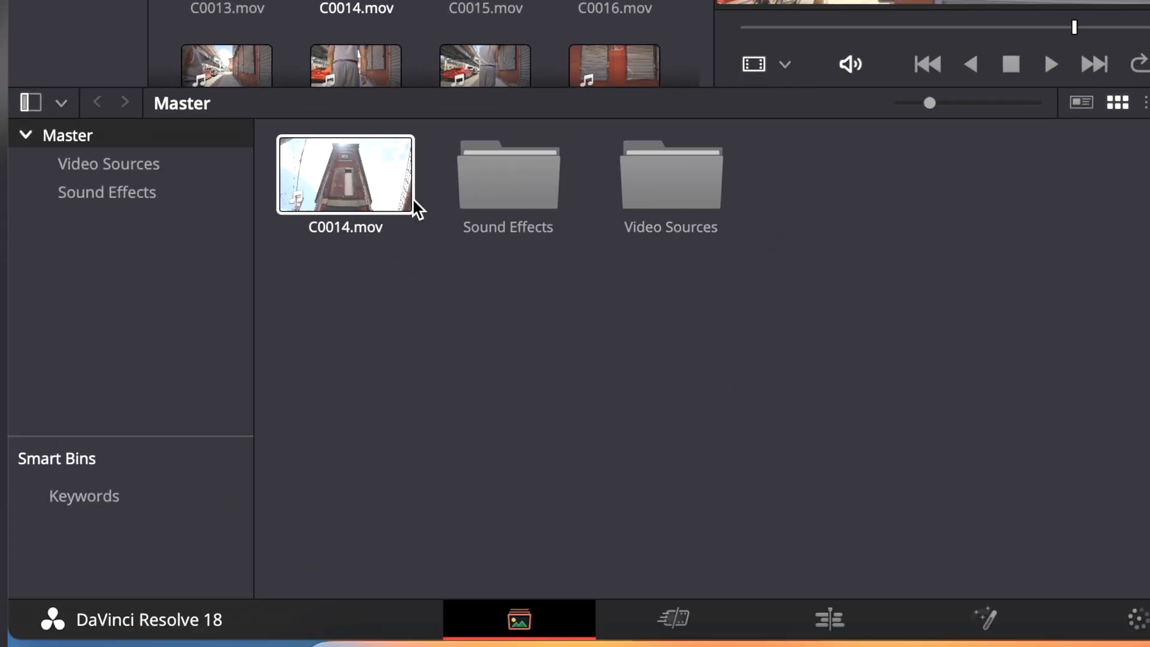
{"action": "left_click_drag", "start_coordinate": [363, 180], "coordinate": [676, 185]}
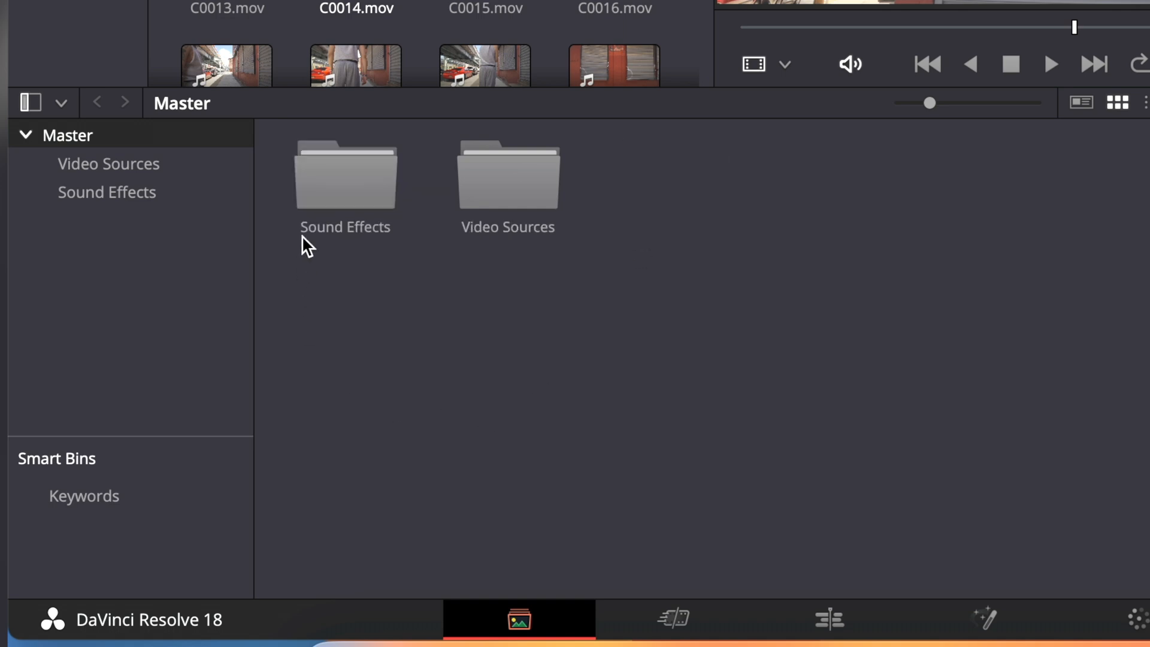
{"action": "left_click", "coordinate": [347, 191]}
{"action": "left_click", "coordinate": [464, 326]}
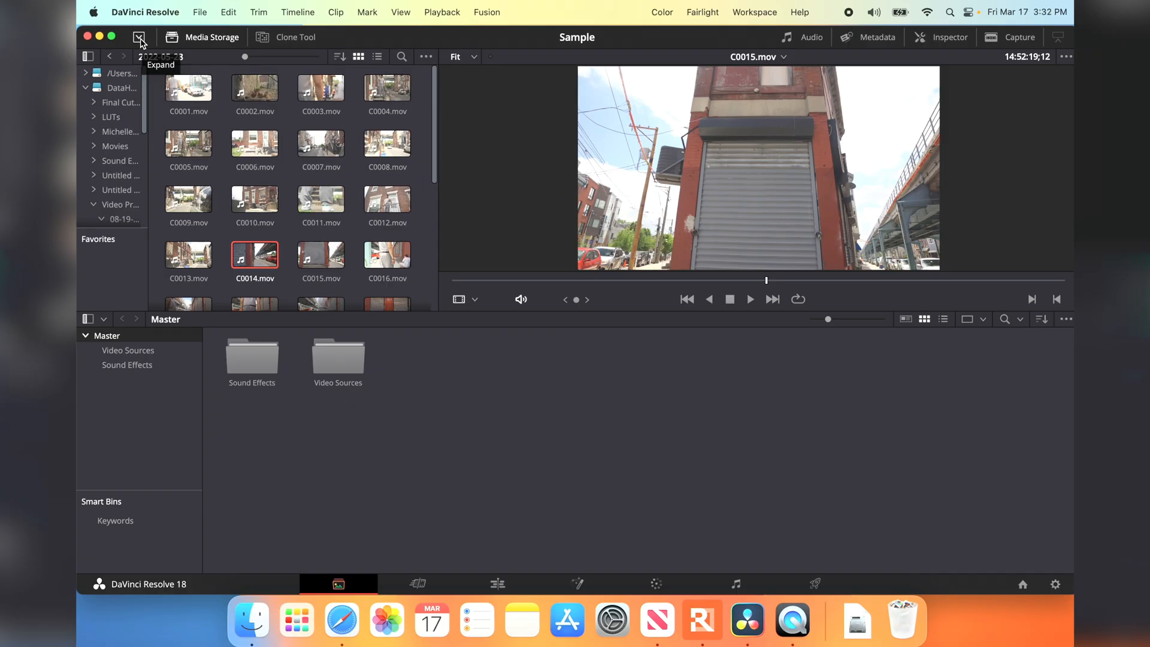
Expand the media storage browser to full height and collapse it back
{"action": "left_click", "coordinate": [251, 140]}
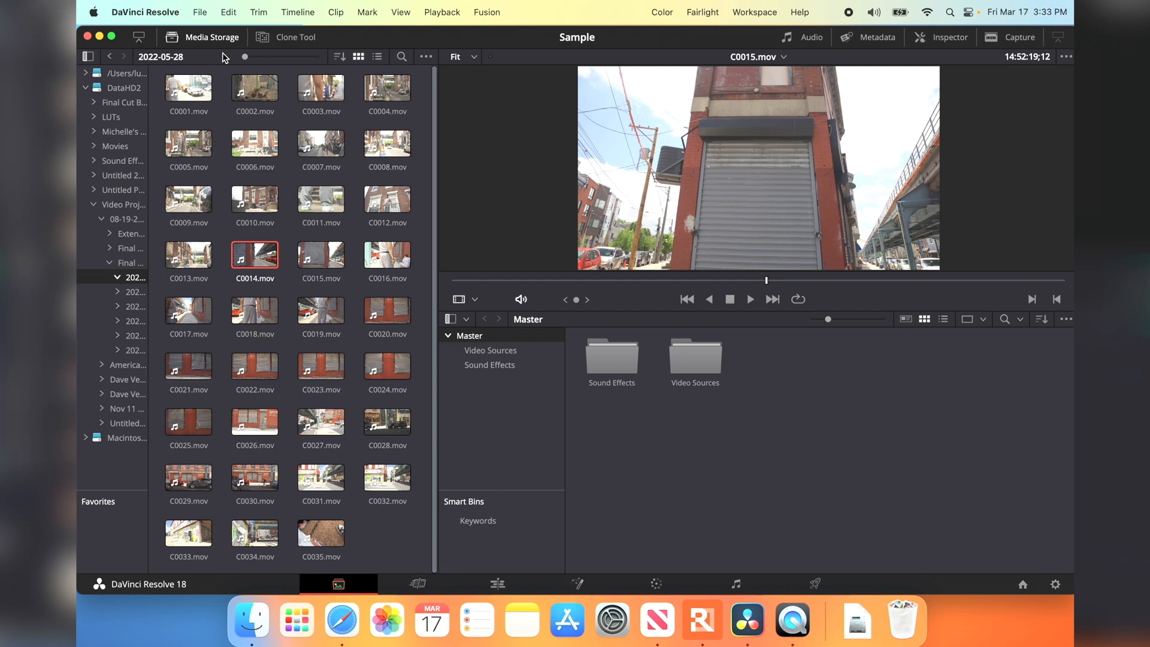
{"action": "left_click", "coordinate": [138, 37]}
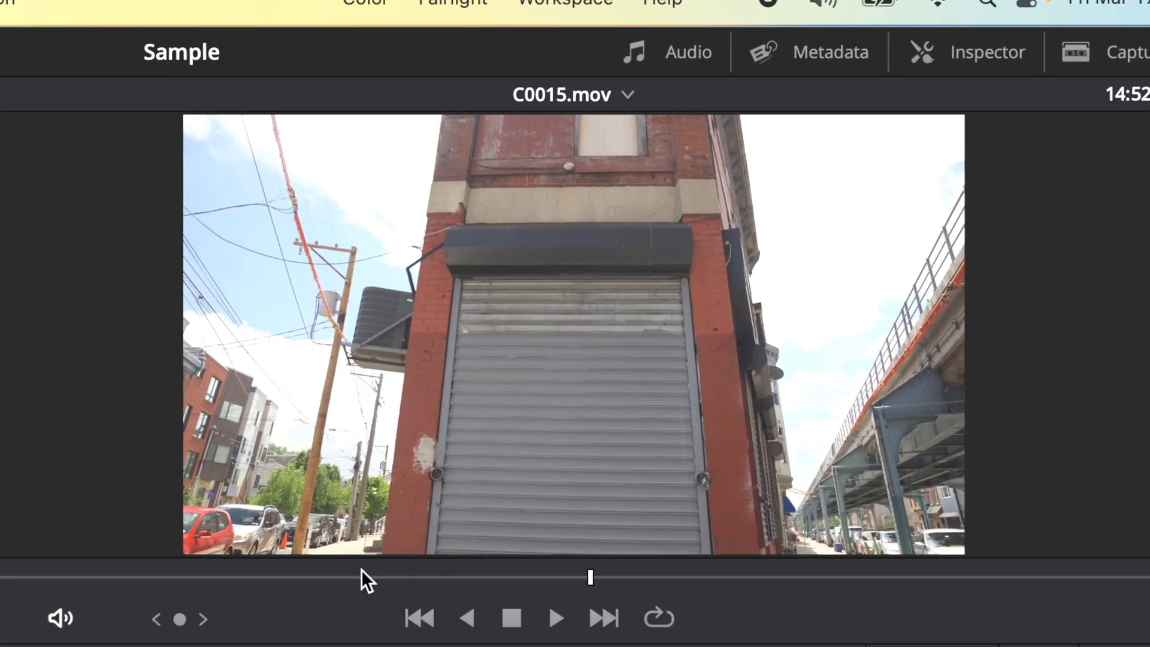
Mute the viewer's audio and scrub backward through C0015.mov
{"action": "left_click", "coordinate": [61, 619]}
{"action": "left_click_drag", "start_coordinate": [541, 579], "coordinate": [454, 582]}
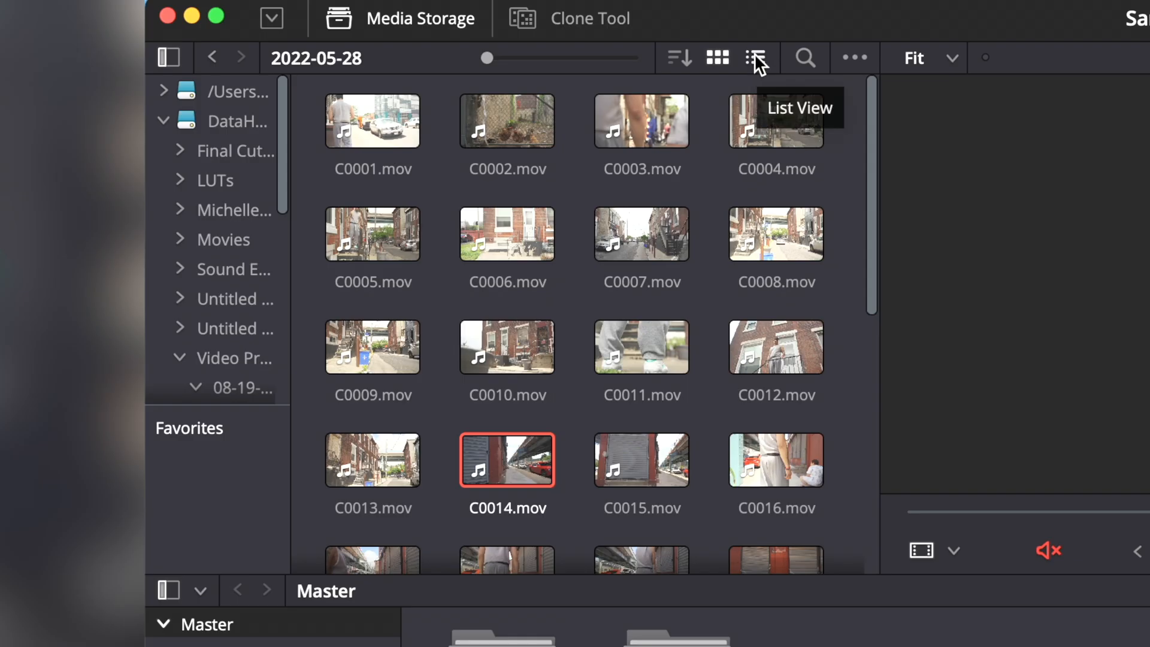
Examine the clips of the 2022-05-28 folder in list view and again in thumbnail view
{"action": "left_click", "coordinate": [754, 57]}
{"action": "scroll", "coordinate": [472, 436], "scroll_direction": "up", "scroll_amount": 1}
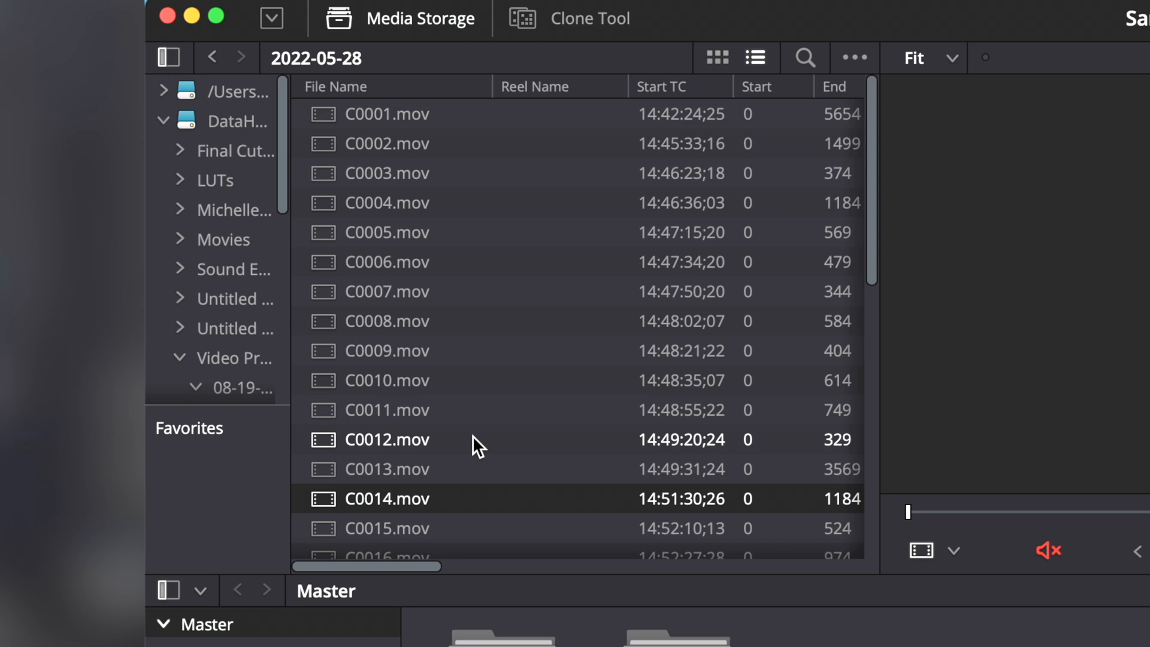
{"action": "scroll", "coordinate": [473, 428], "scroll_direction": "down", "scroll_amount": 8}
{"action": "scroll", "coordinate": [473, 428], "scroll_direction": "up", "scroll_amount": 8}
{"action": "left_click", "coordinate": [712, 58]}
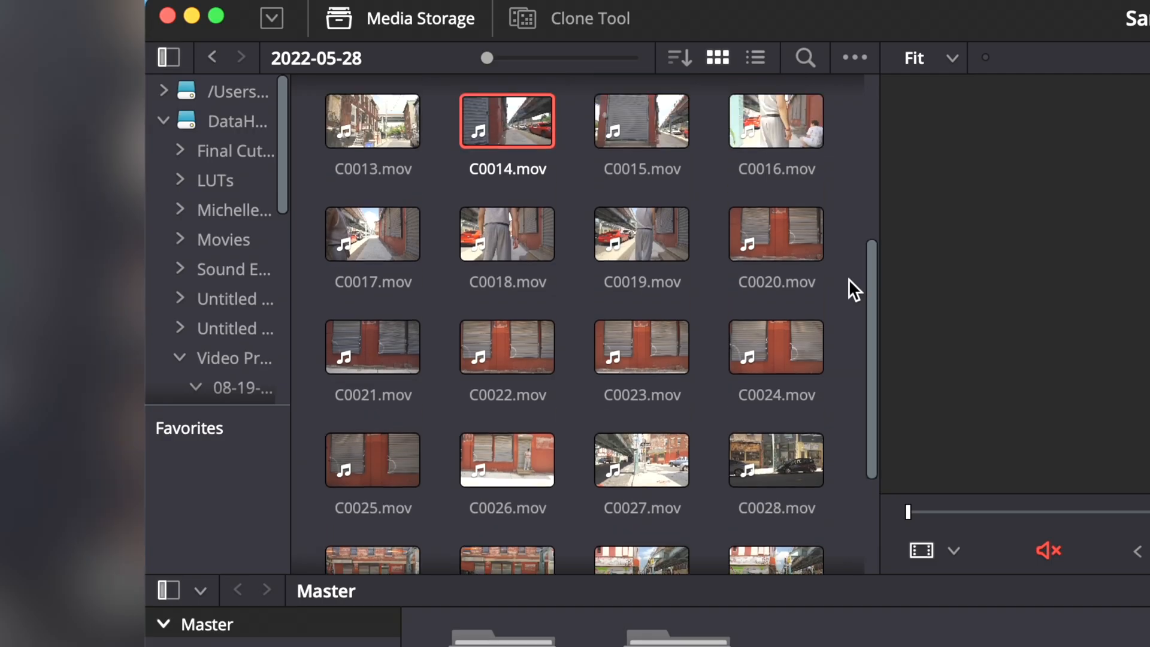
{"action": "scroll", "coordinate": [850, 279], "scroll_direction": "up", "scroll_amount": 5}
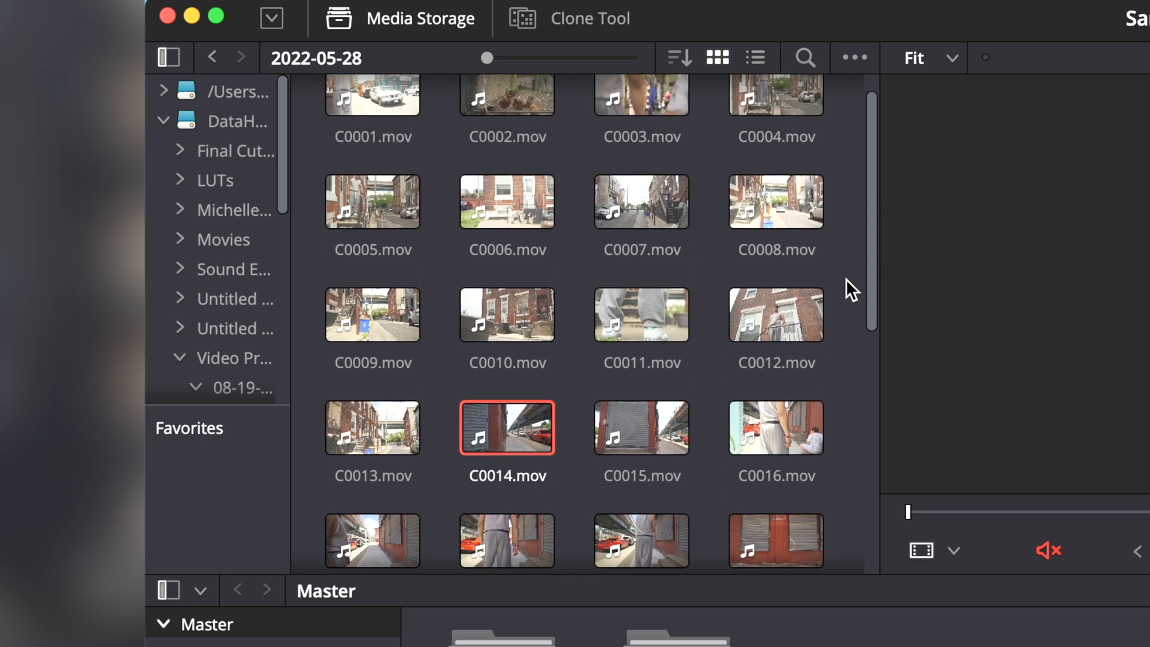
{"action": "left_click", "coordinate": [846, 280]}
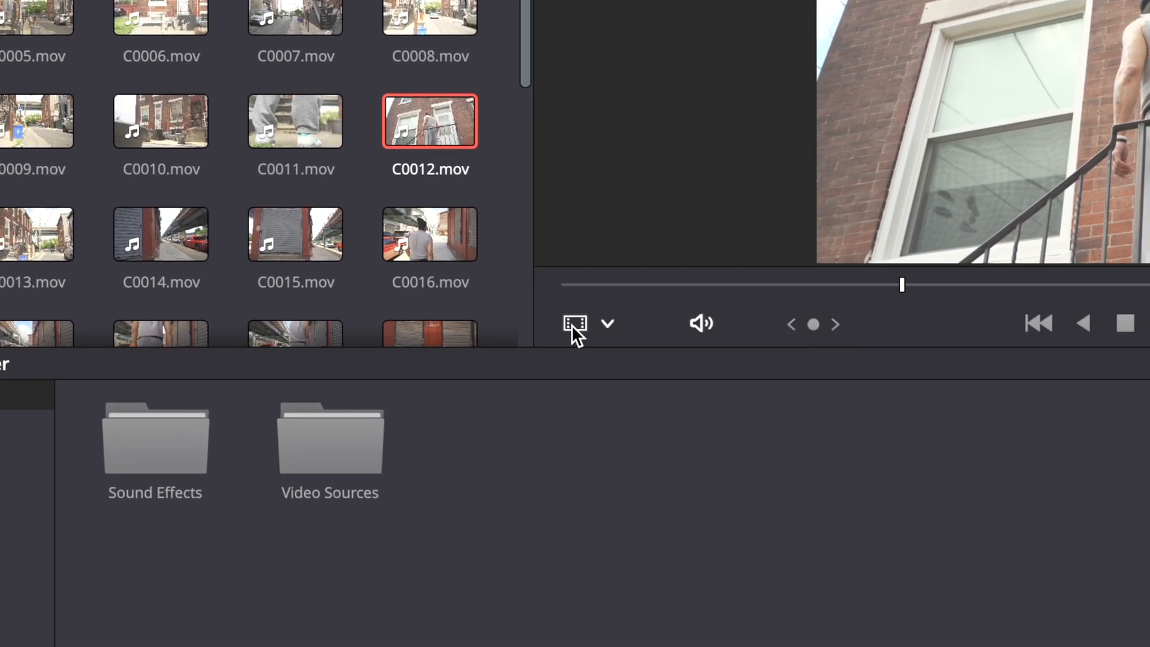
View the audio track waveform of C0012.mov in the viewer and return to the source picture
{"action": "left_click", "coordinate": [606, 324]}
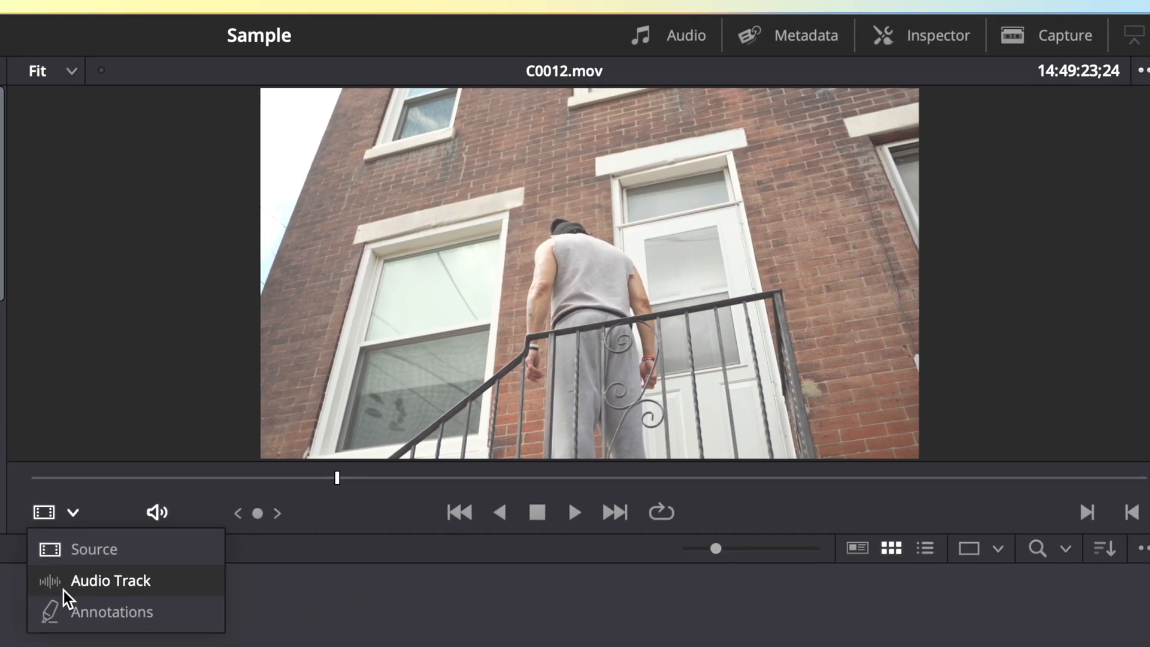
{"action": "left_click", "coordinate": [90, 580]}
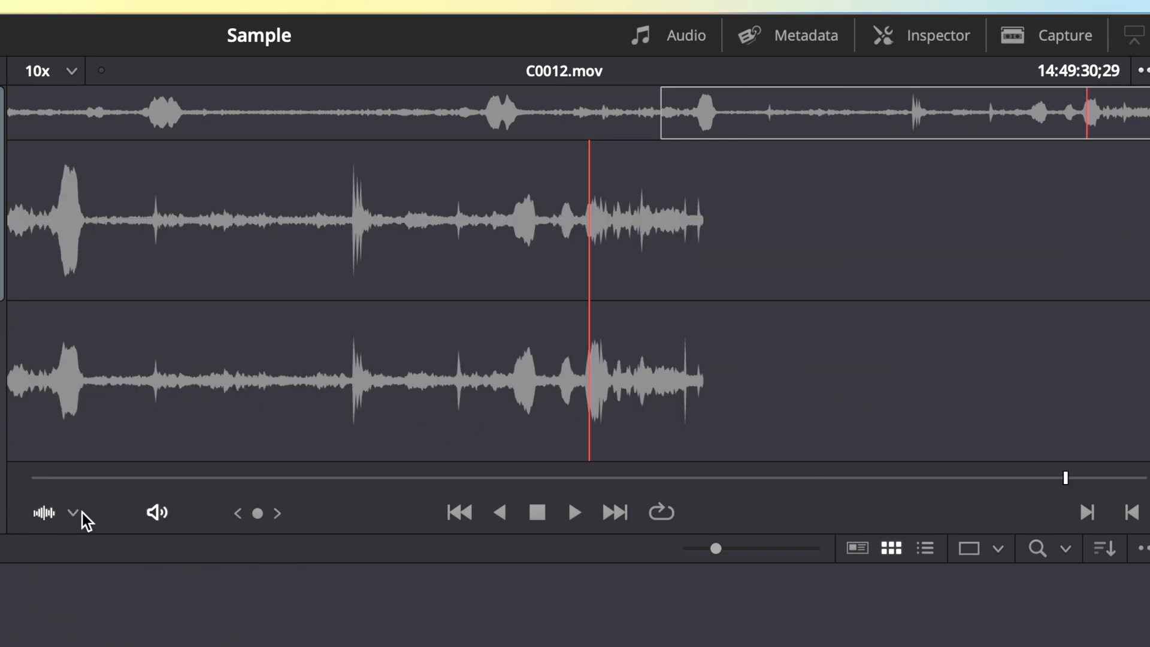
{"action": "left_click", "coordinate": [72, 512]}
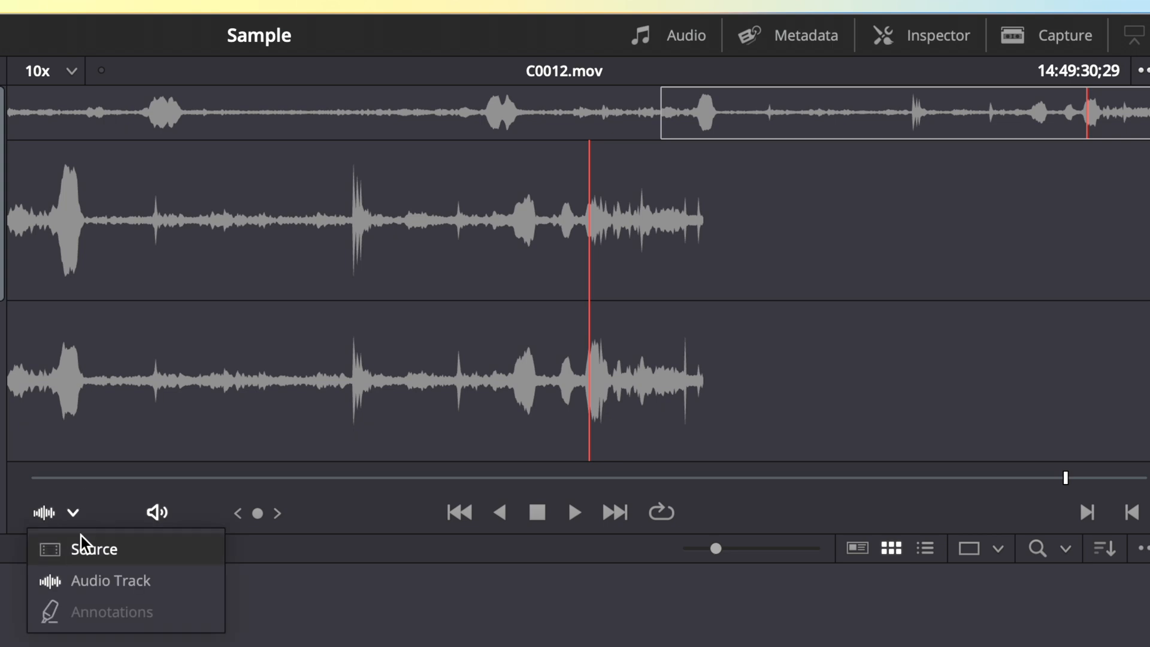
{"action": "left_click", "coordinate": [88, 548]}
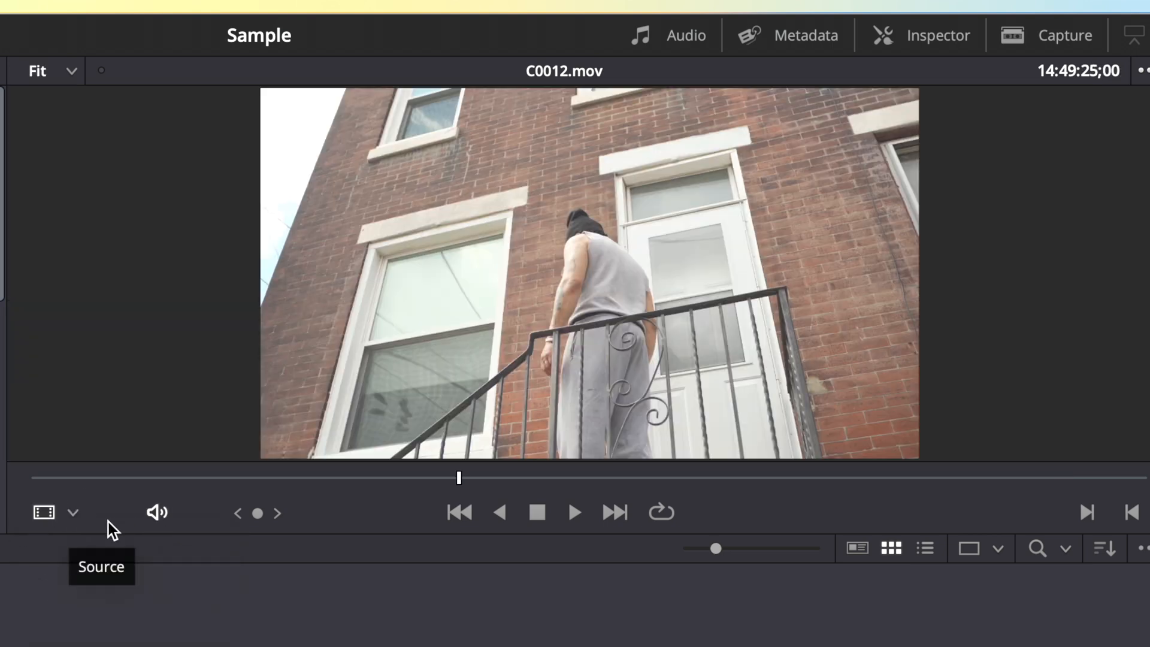
Mute the viewer's audio and scrub C0012.mov to about 14:49:28;18
{"action": "left_click", "coordinate": [159, 515]}
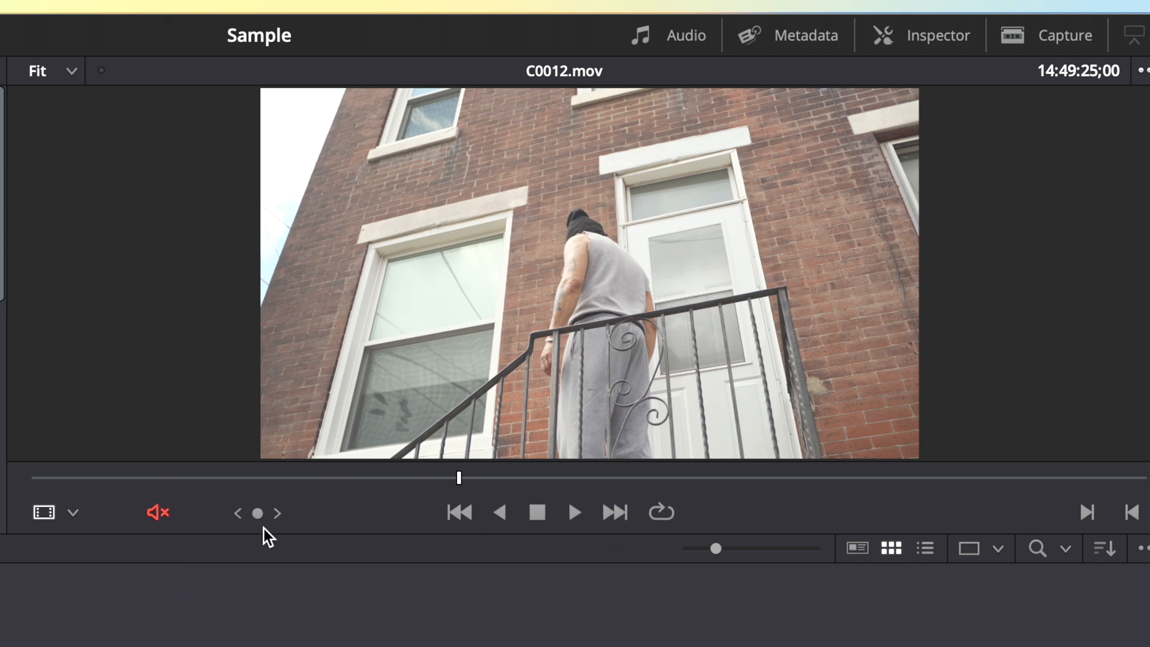
{"action": "left_click_drag", "start_coordinate": [255, 514], "coordinate": [672, 513]}
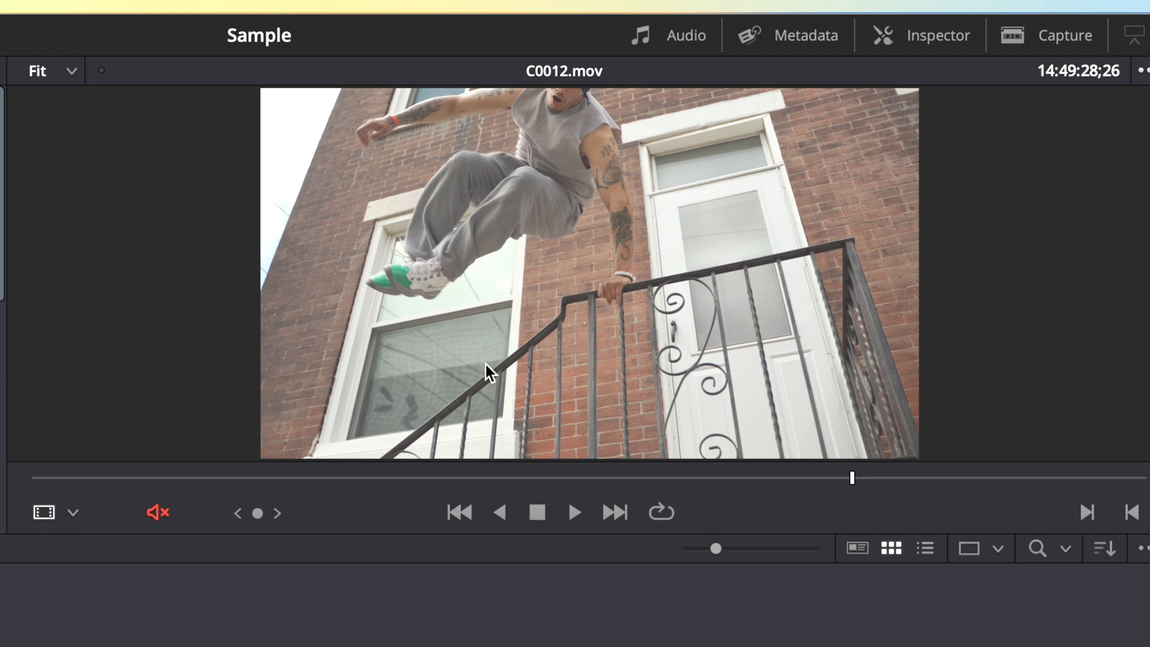
{"action": "left_click_drag", "start_coordinate": [564, 479], "coordinate": [828, 491]}
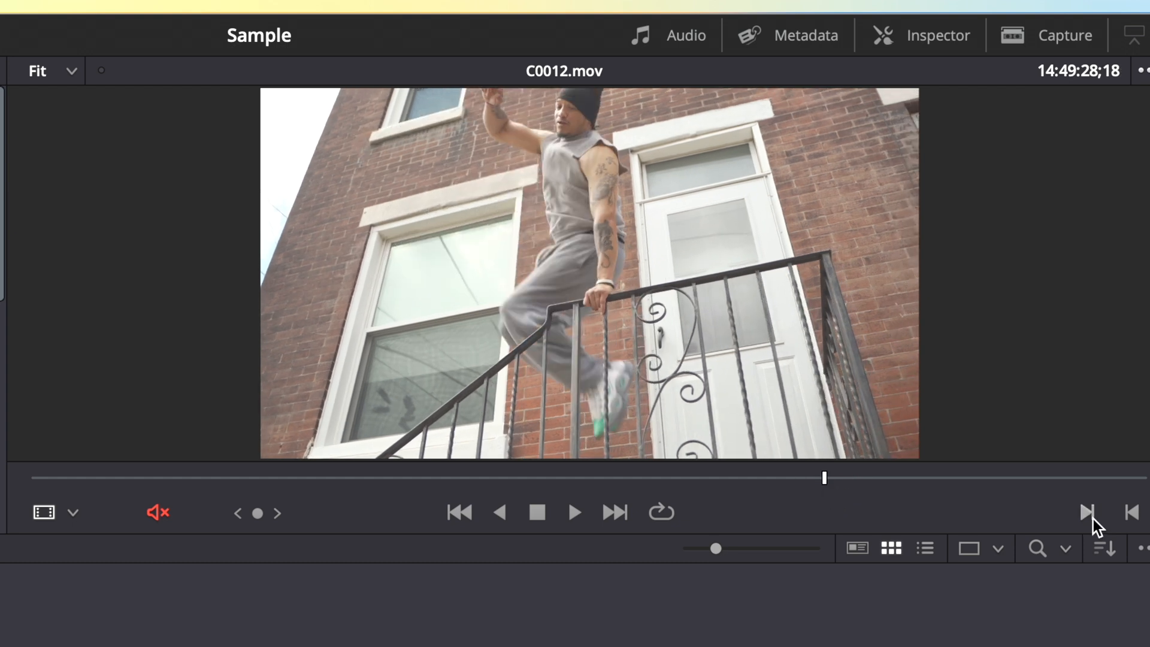
Mark C0012.mov from 14:49:28;18 to 14:49:29;17 and create a subclip of that range in the Master bin
{"action": "left_click", "coordinate": [1094, 519]}
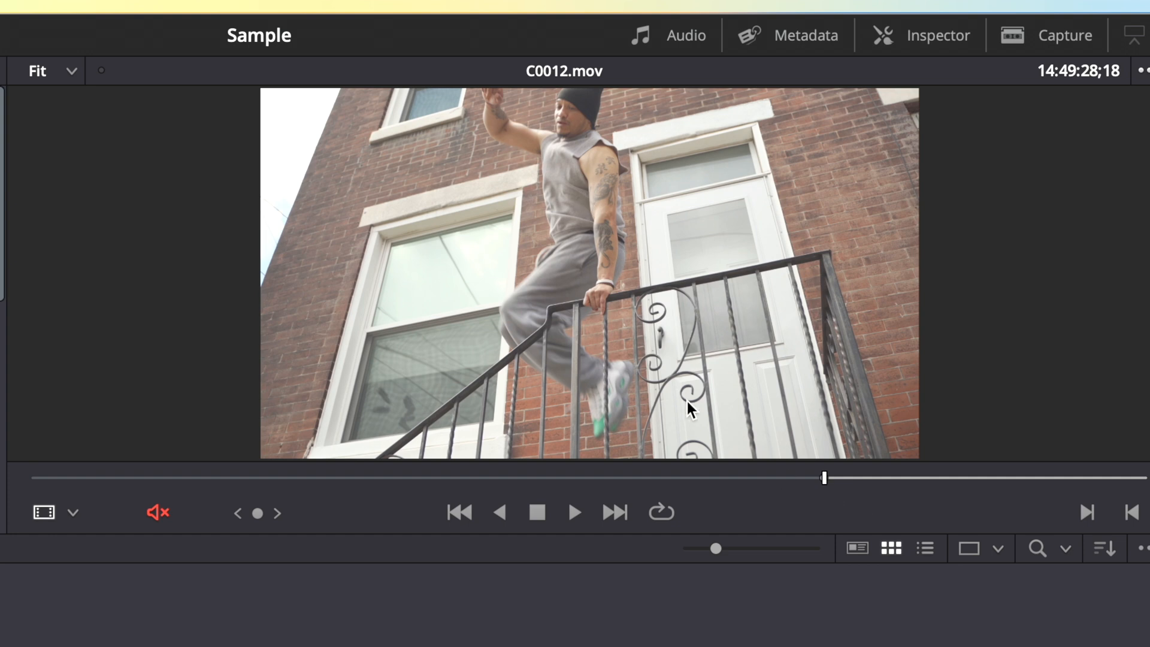
{"action": "left_click_drag", "start_coordinate": [841, 479], "coordinate": [873, 479]}
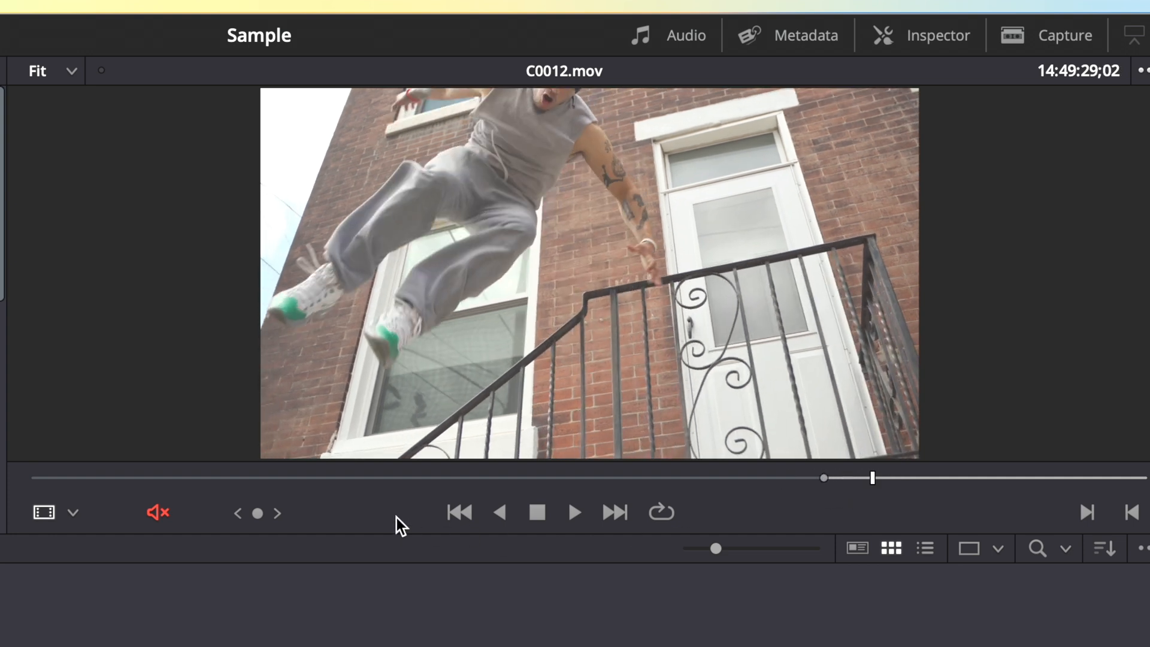
{"action": "left_click_drag", "start_coordinate": [251, 512], "coordinate": [308, 510]}
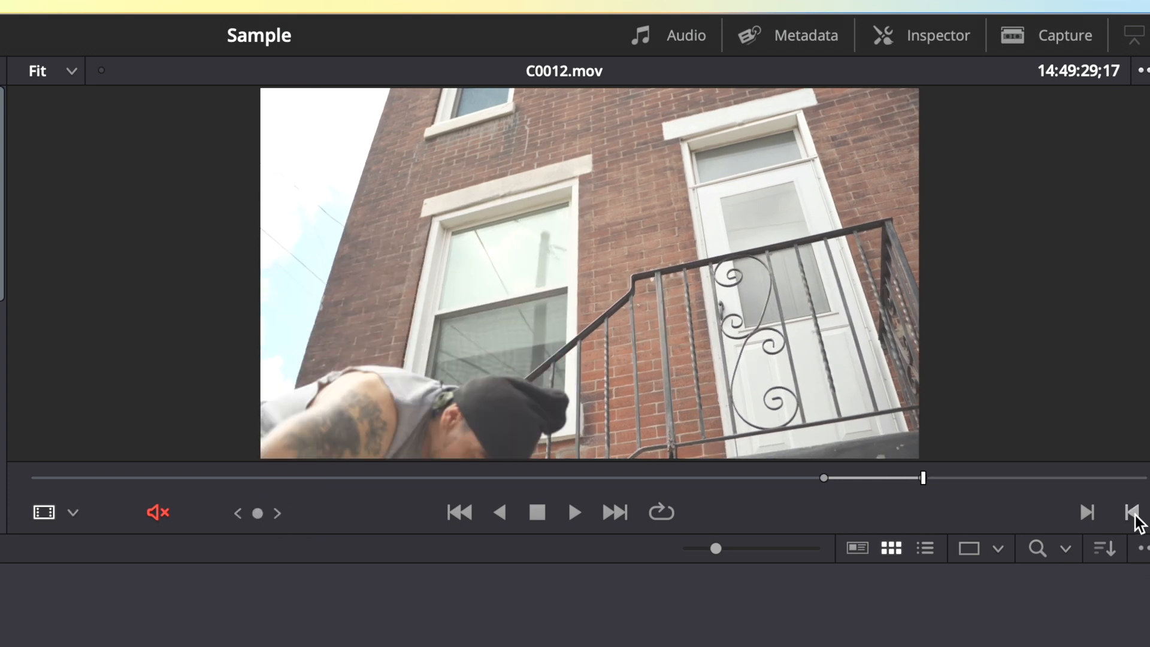
{"action": "left_click_drag", "start_coordinate": [574, 265], "coordinate": [474, 424]}
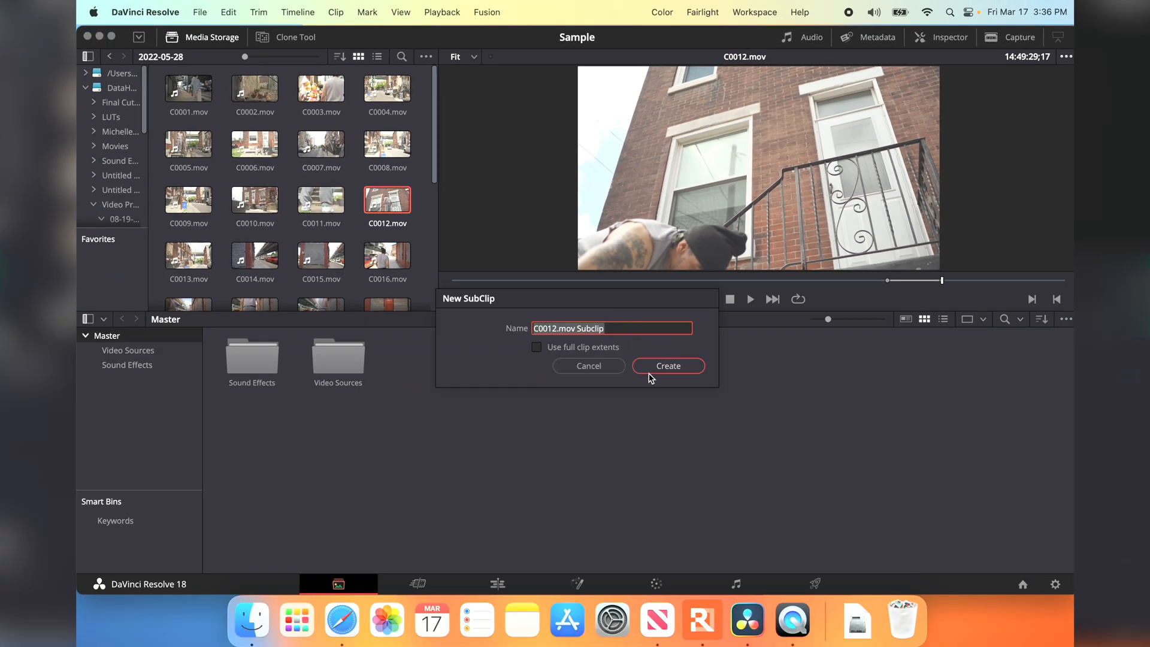
{"action": "left_click", "coordinate": [651, 376]}
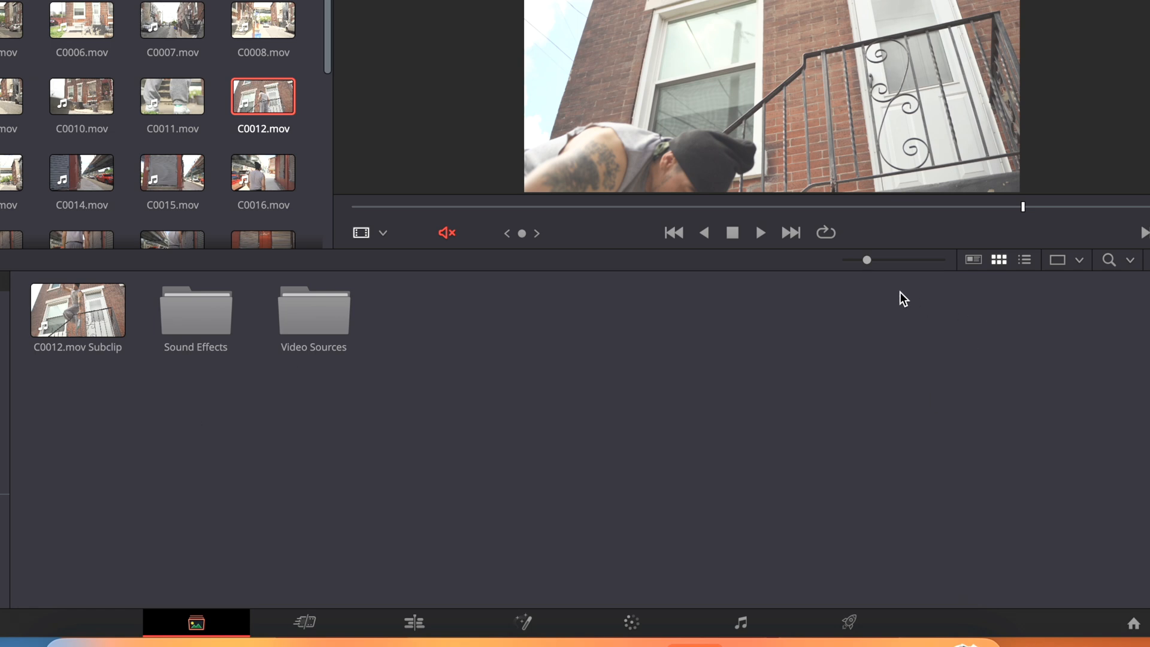
Enlarge the Master bin's thumbnails and compare its contents, including the new subclip, in metadata, list and thumbnail views
{"action": "left_click_drag", "start_coordinate": [869, 263], "coordinate": [937, 264]}
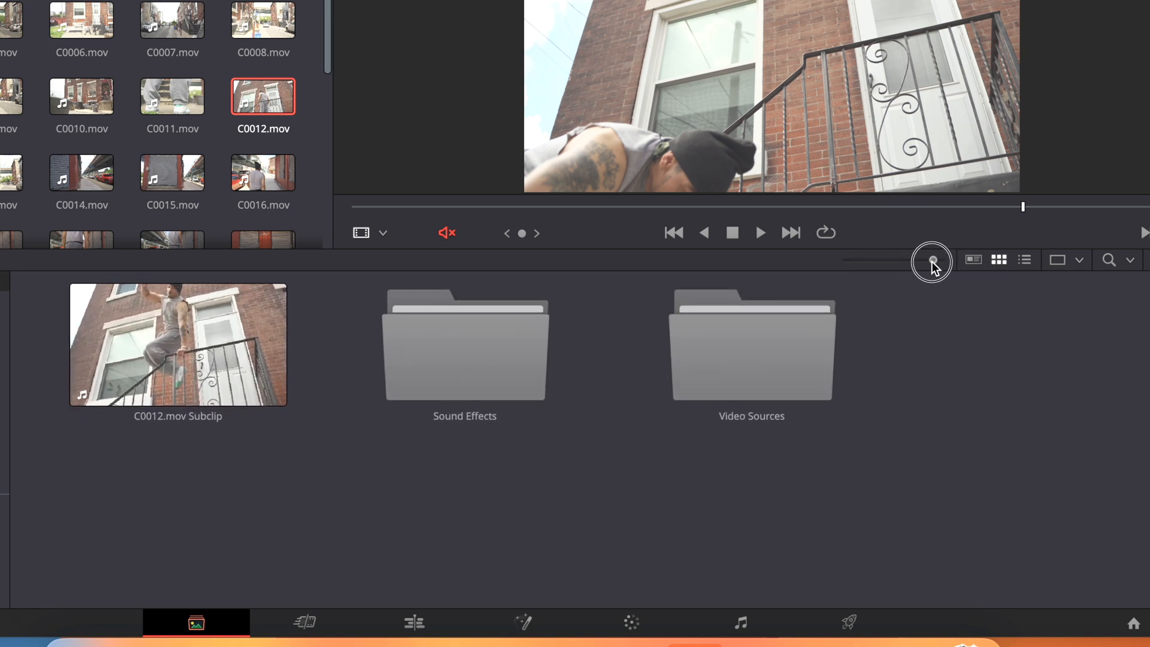
{"action": "left_click", "coordinate": [973, 259]}
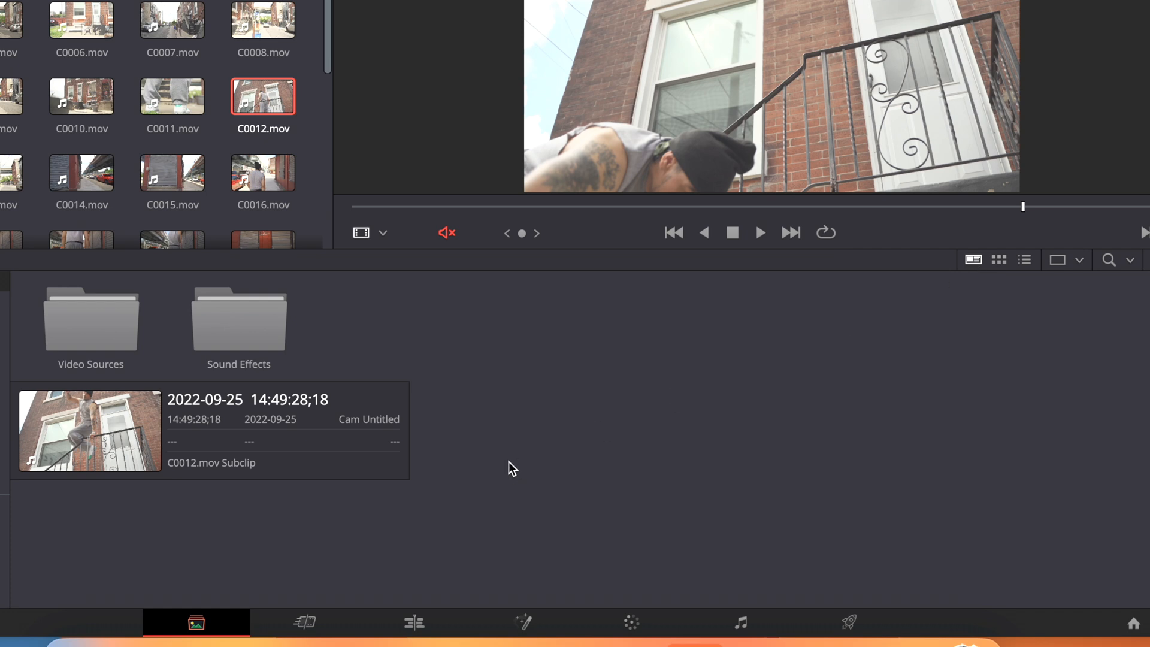
{"action": "left_click", "coordinate": [216, 424]}
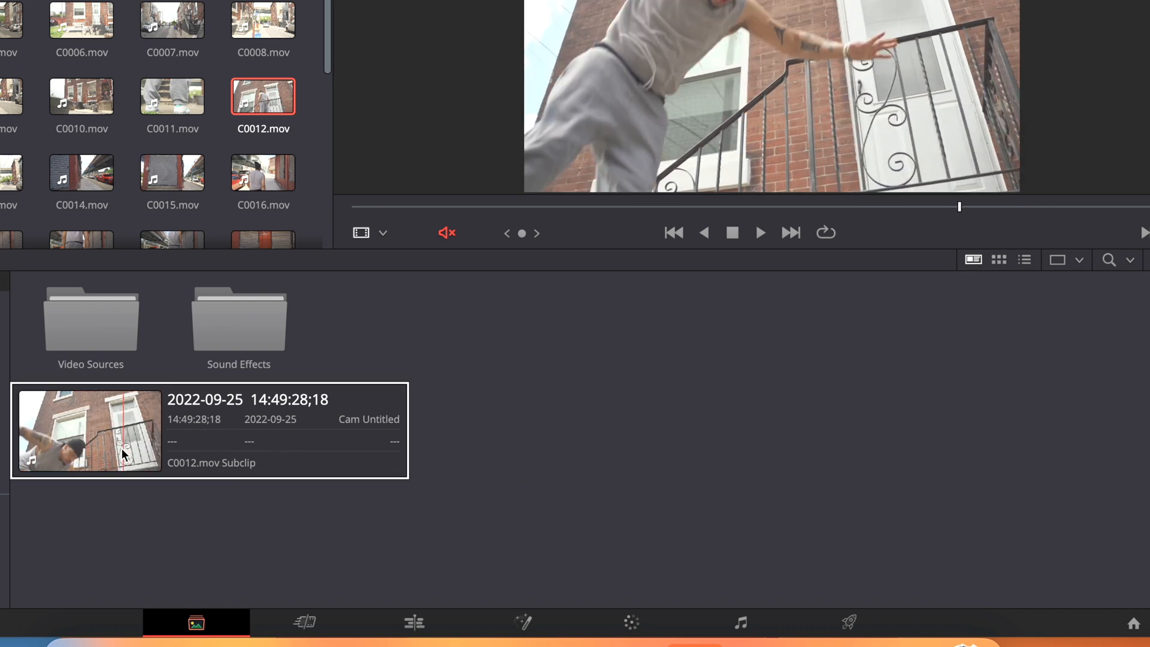
{"action": "left_click", "coordinate": [1025, 260]}
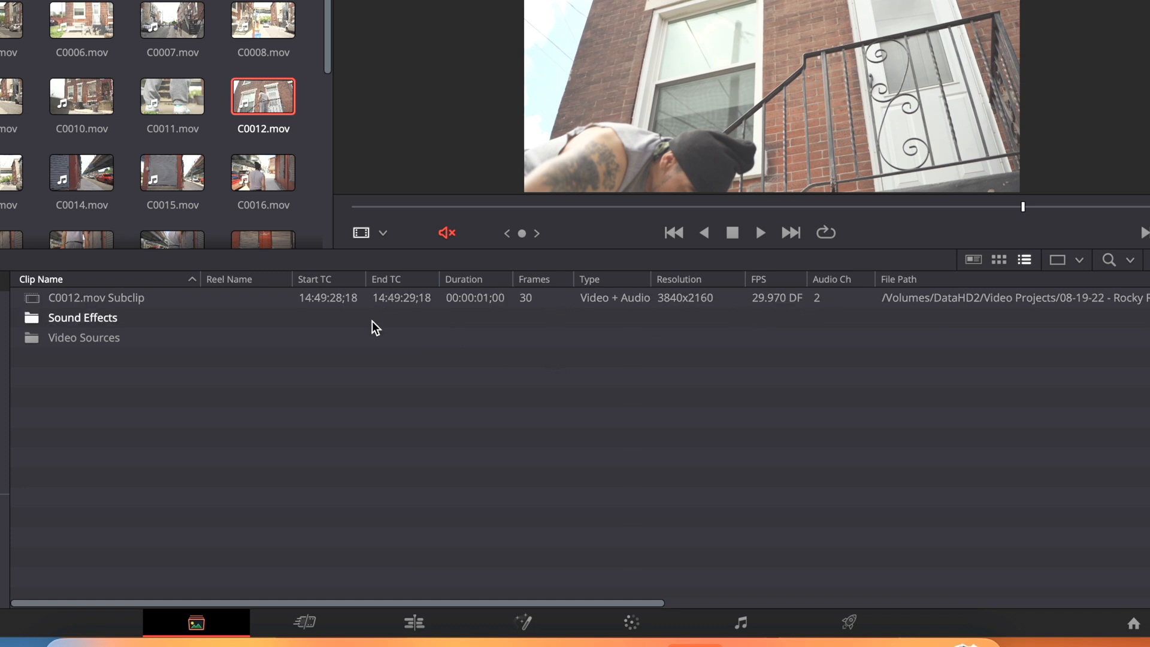
{"action": "left_click", "coordinate": [998, 259]}
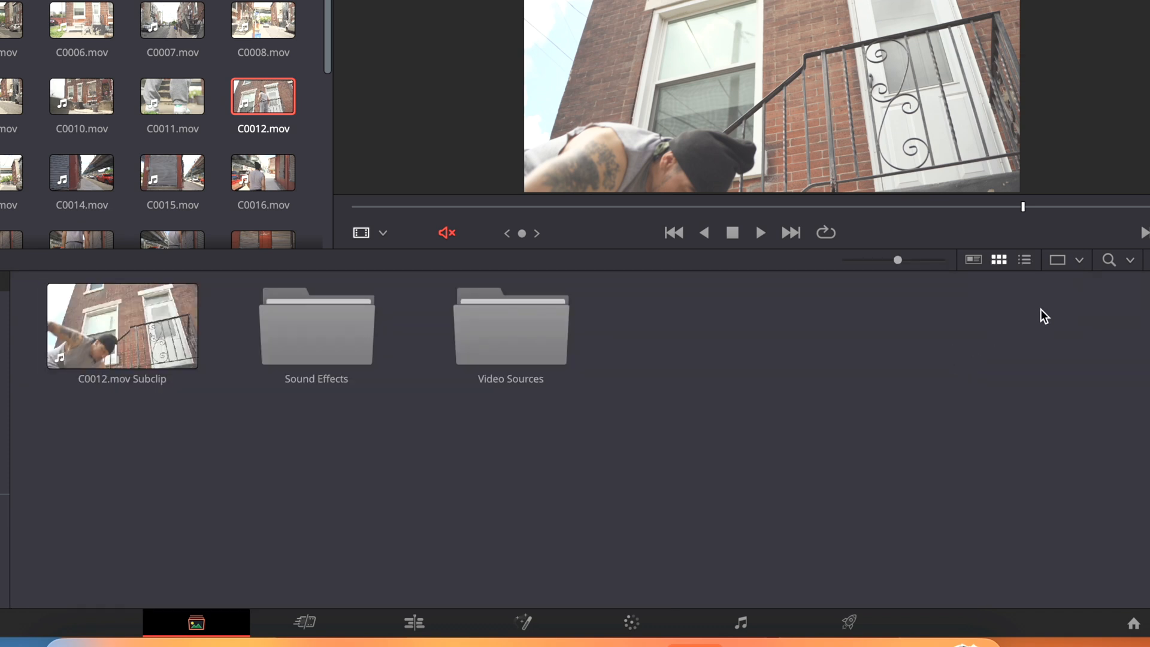
Split the media pool into two side-by-side bin panes
{"action": "left_click", "coordinate": [1079, 261]}
{"action": "left_click", "coordinate": [1070, 289]}
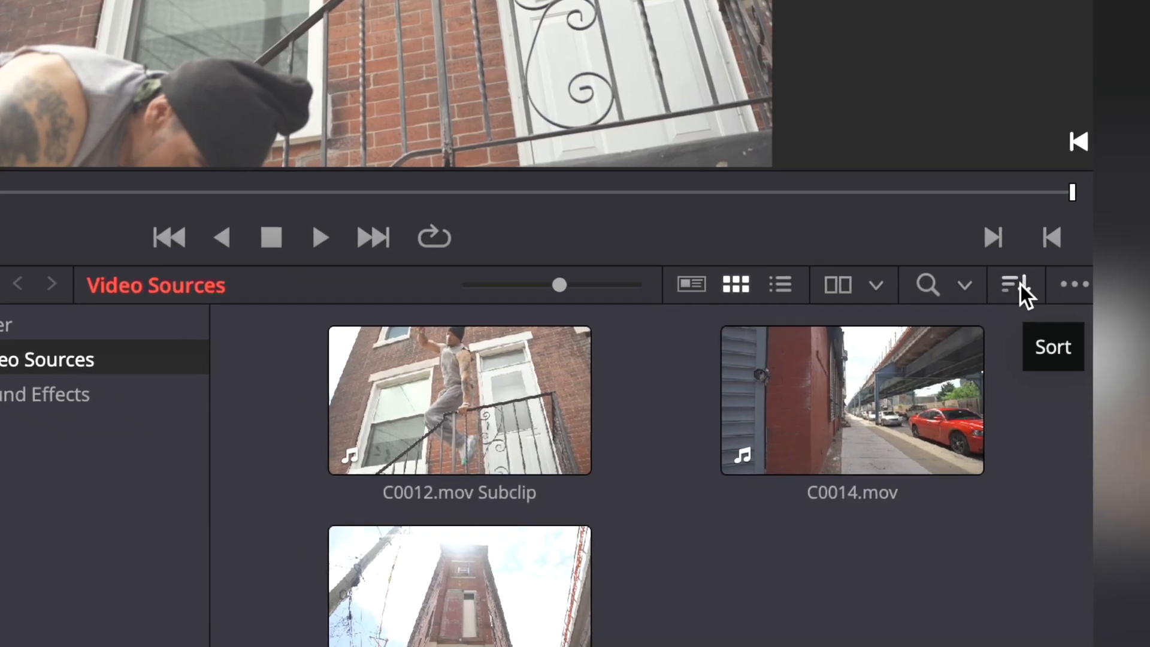
Try sorting the Video Sources clips by File Name and Date Created, and leave them sorted by Date Added
{"action": "left_click", "coordinate": [1020, 295]}
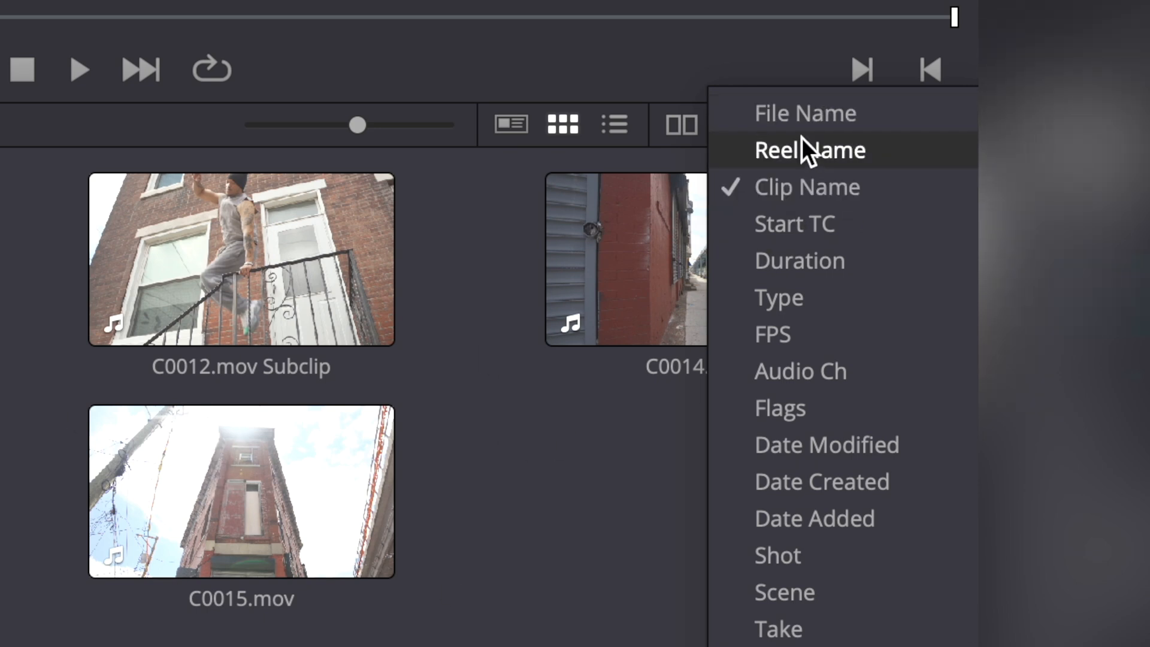
{"action": "left_click", "coordinate": [857, 117]}
{"action": "left_click", "coordinate": [897, 134]}
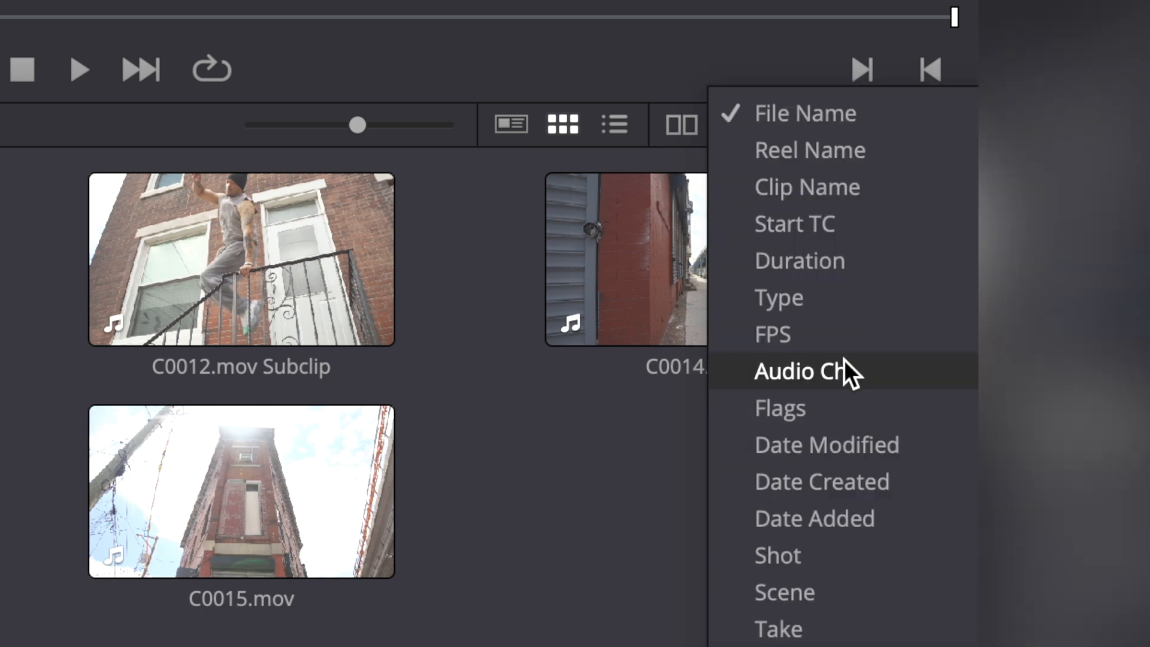
{"action": "left_click", "coordinate": [865, 487]}
{"action": "left_click", "coordinate": [888, 124]}
{"action": "left_click", "coordinate": [840, 515]}
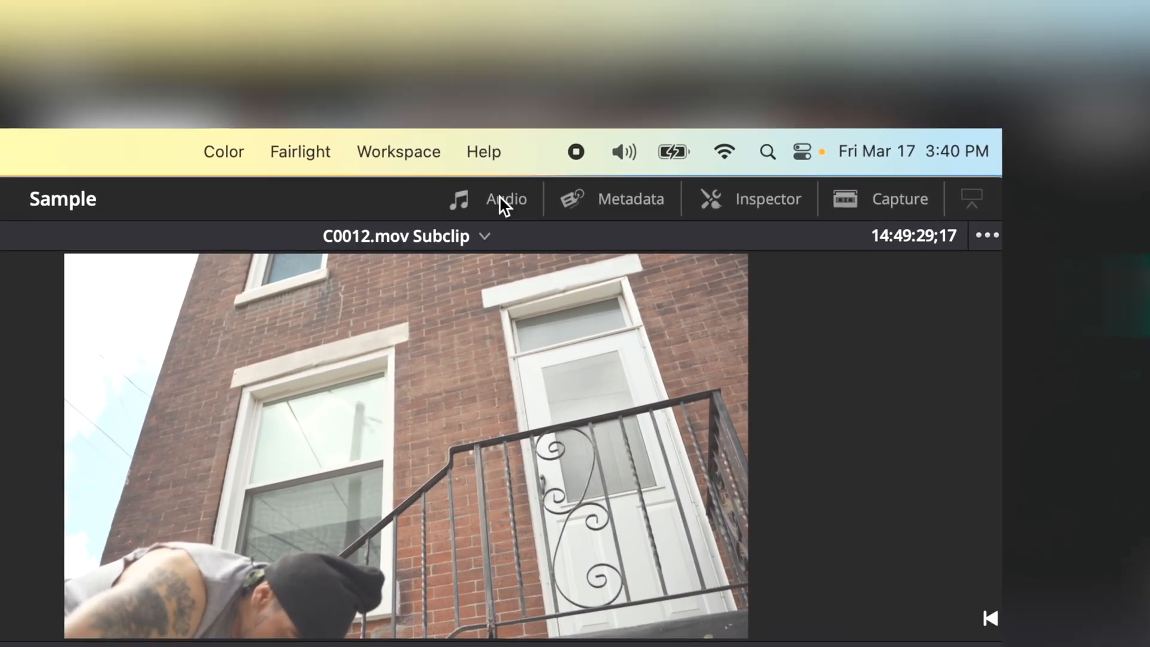
View the embedded audio meters, and examine the metadata of C0012.mov Subclip, C0008.mov and C0014.mov
{"action": "left_click", "coordinate": [506, 190]}
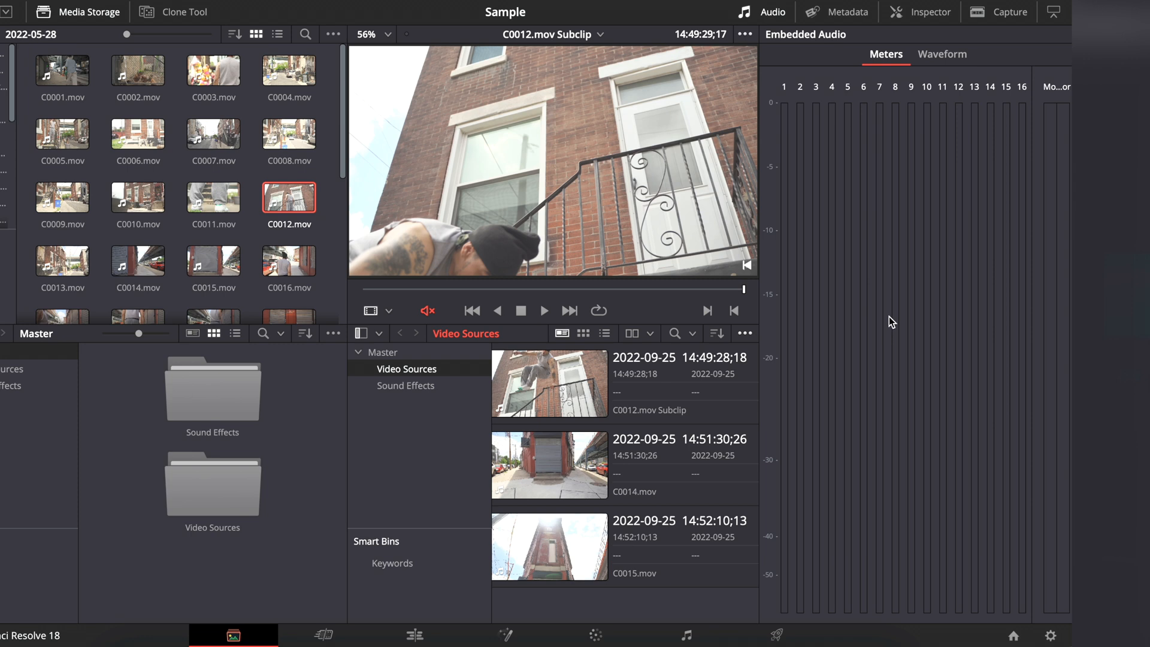
{"action": "left_click", "coordinate": [835, 15]}
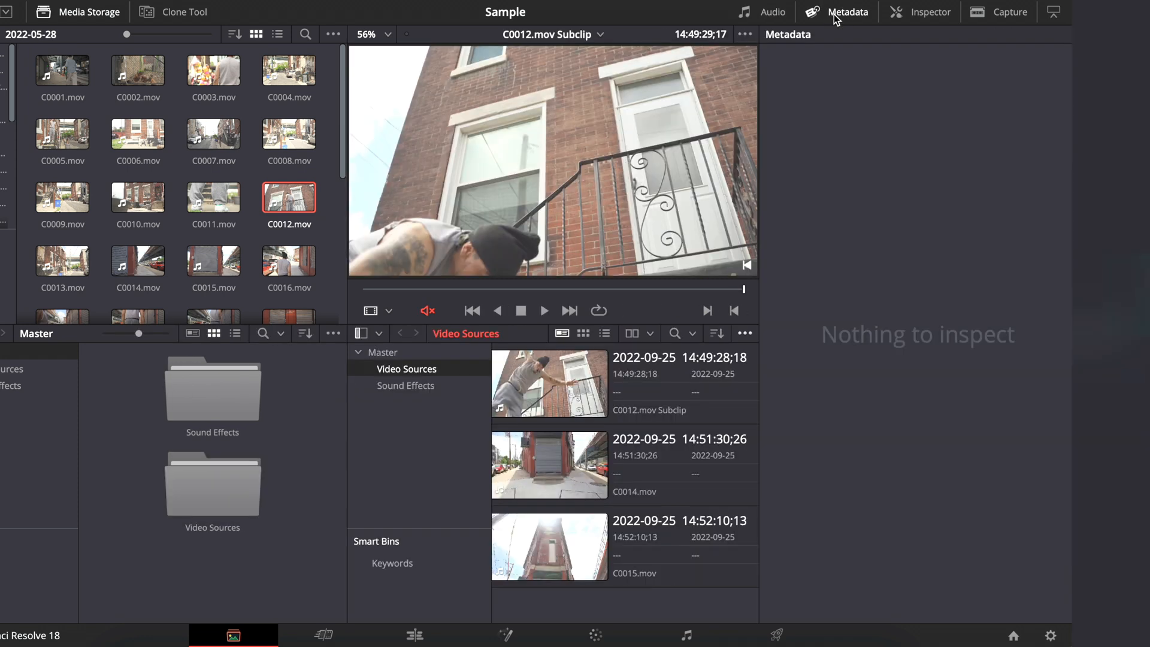
{"action": "left_click", "coordinate": [593, 383]}
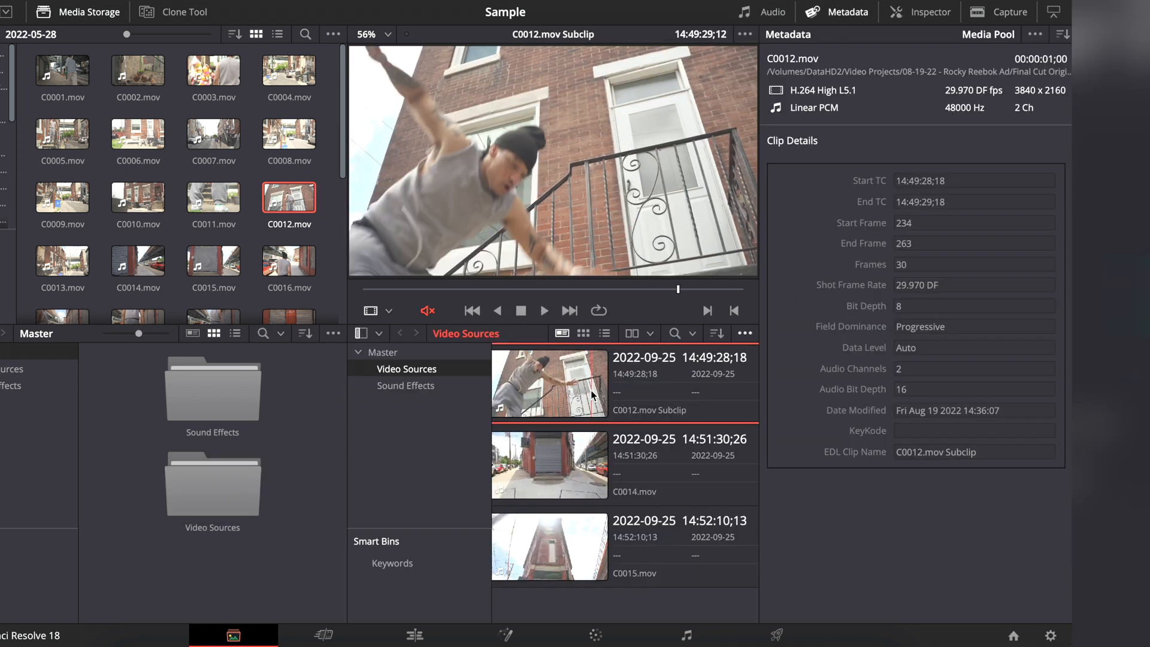
{"action": "left_click", "coordinate": [303, 133]}
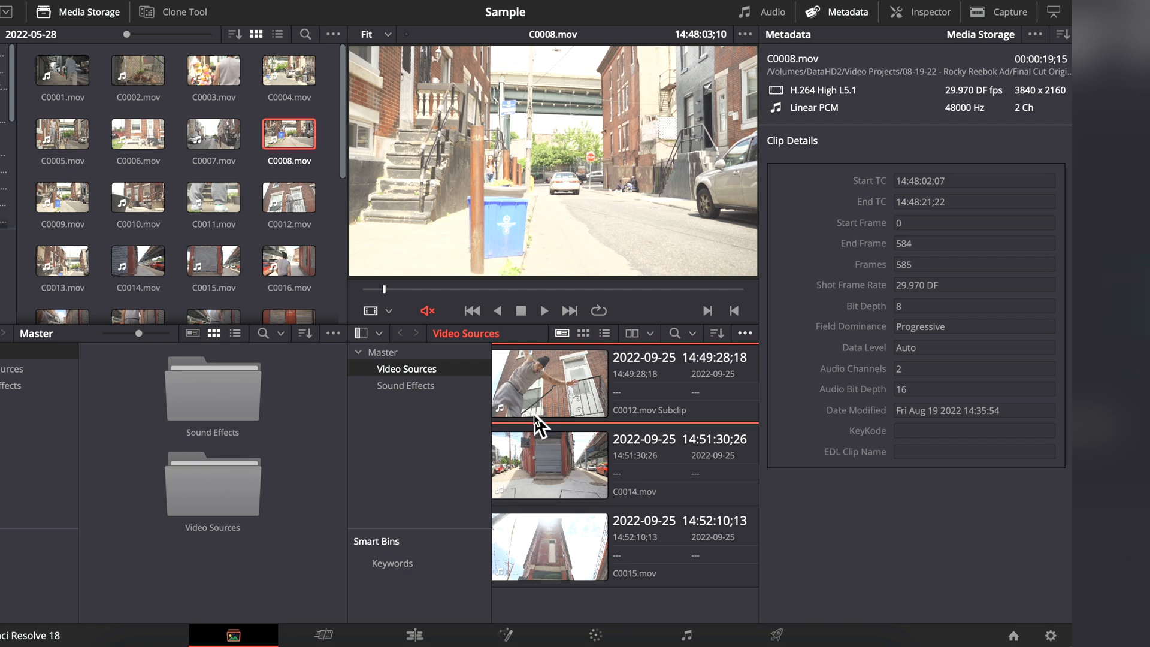
{"action": "left_click", "coordinate": [539, 434]}
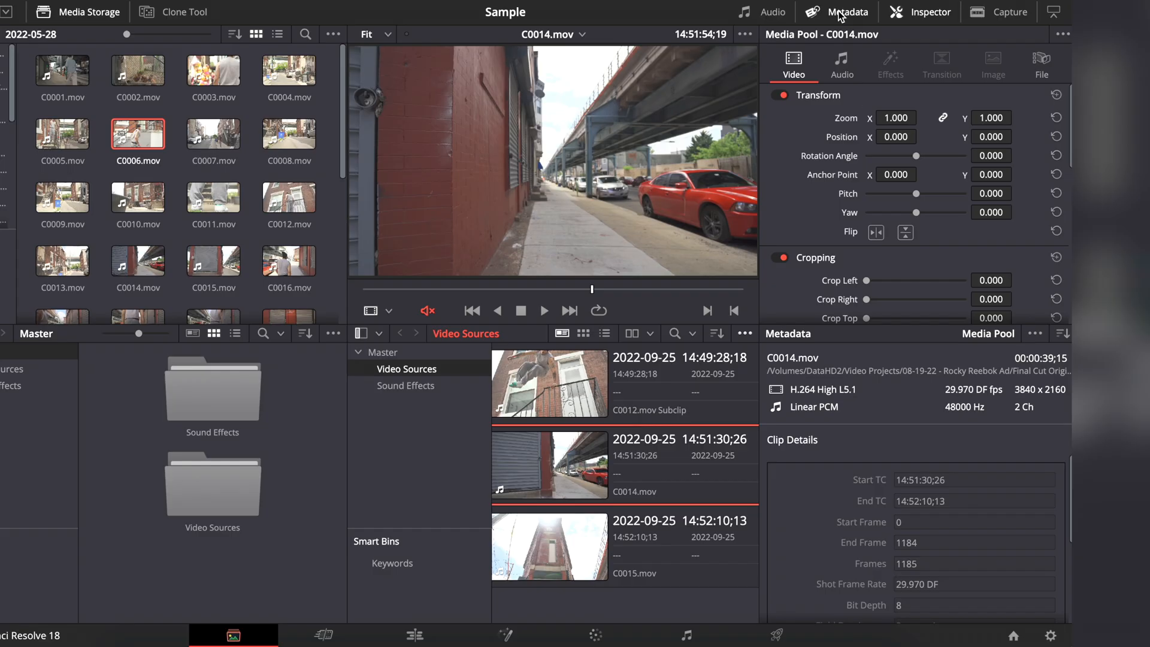
Hide the metadata, examine the video and audio properties of C0014.mov and C0012.mov Subclip in the Inspector, and show the video capture view
{"action": "left_click", "coordinate": [841, 15]}
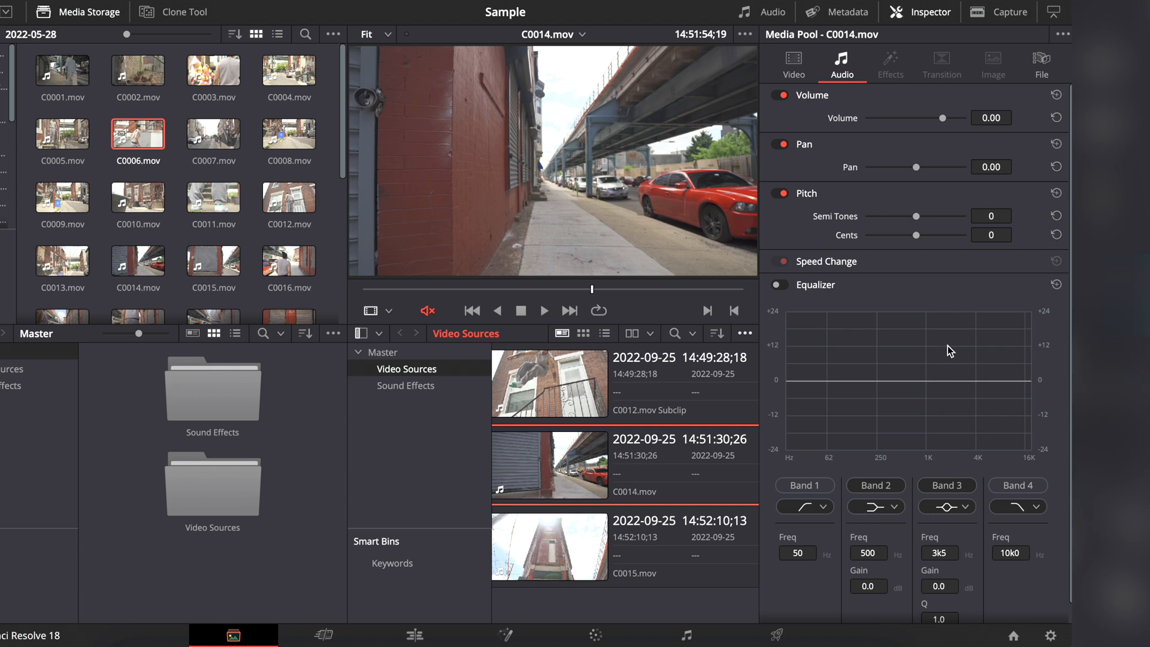
{"action": "left_click", "coordinate": [795, 66]}
{"action": "left_click", "coordinate": [843, 70]}
{"action": "left_click", "coordinate": [718, 410]}
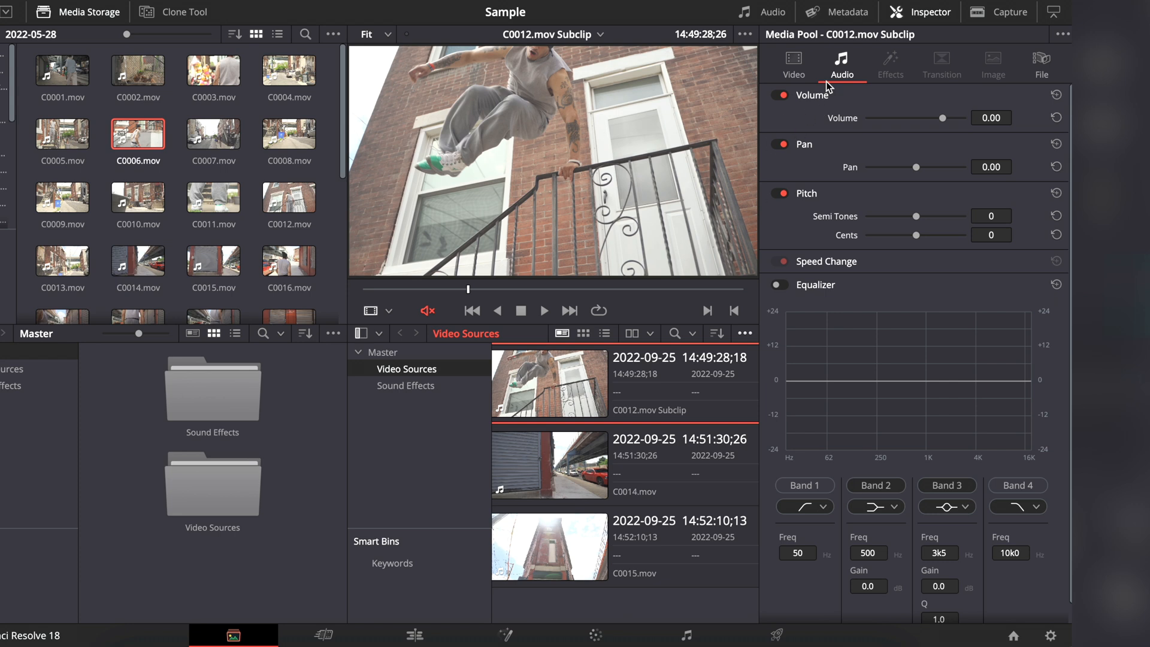
{"action": "left_click", "coordinate": [801, 78]}
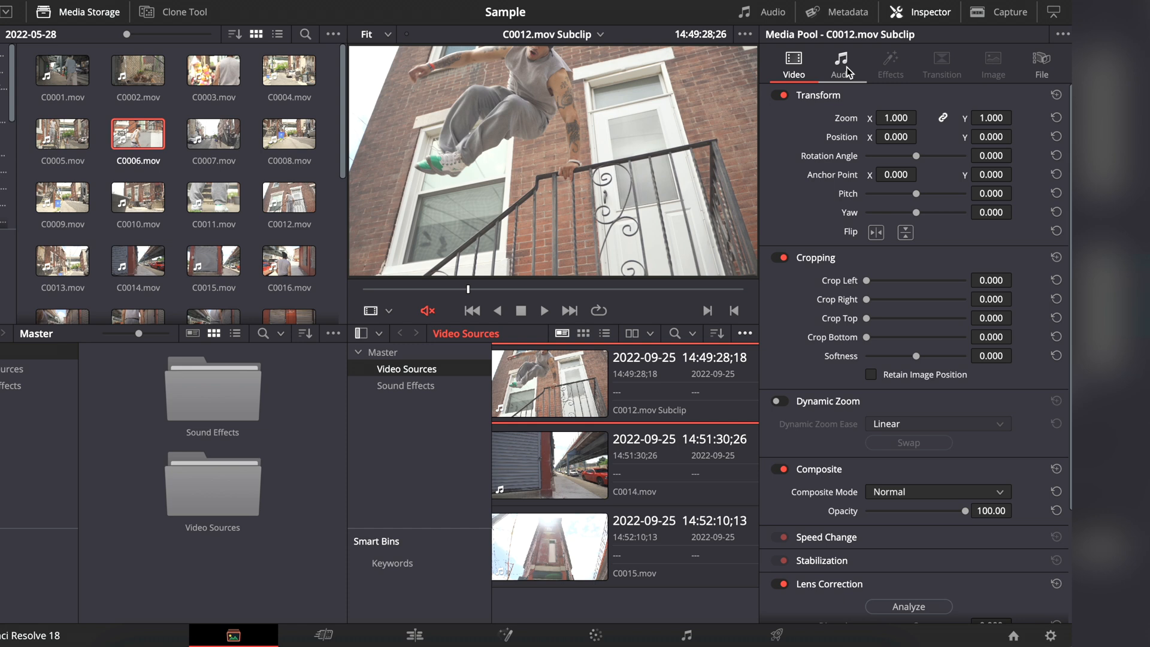
{"action": "left_click", "coordinate": [842, 66]}
{"action": "left_click", "coordinate": [793, 66]}
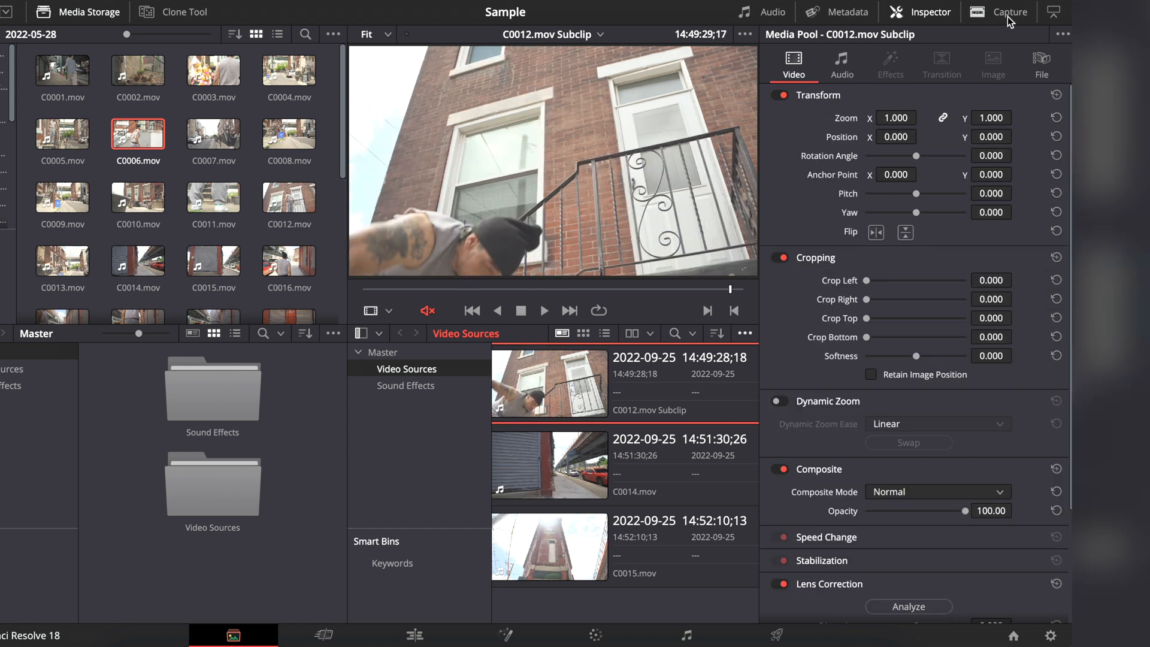
{"action": "left_click", "coordinate": [1007, 13]}
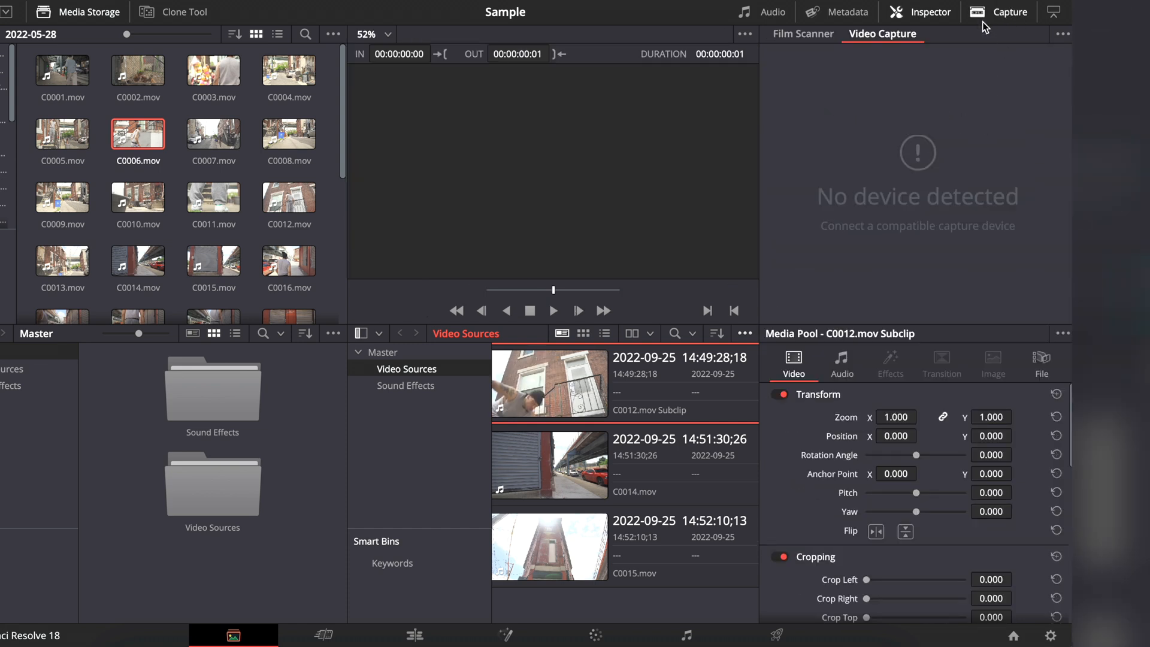
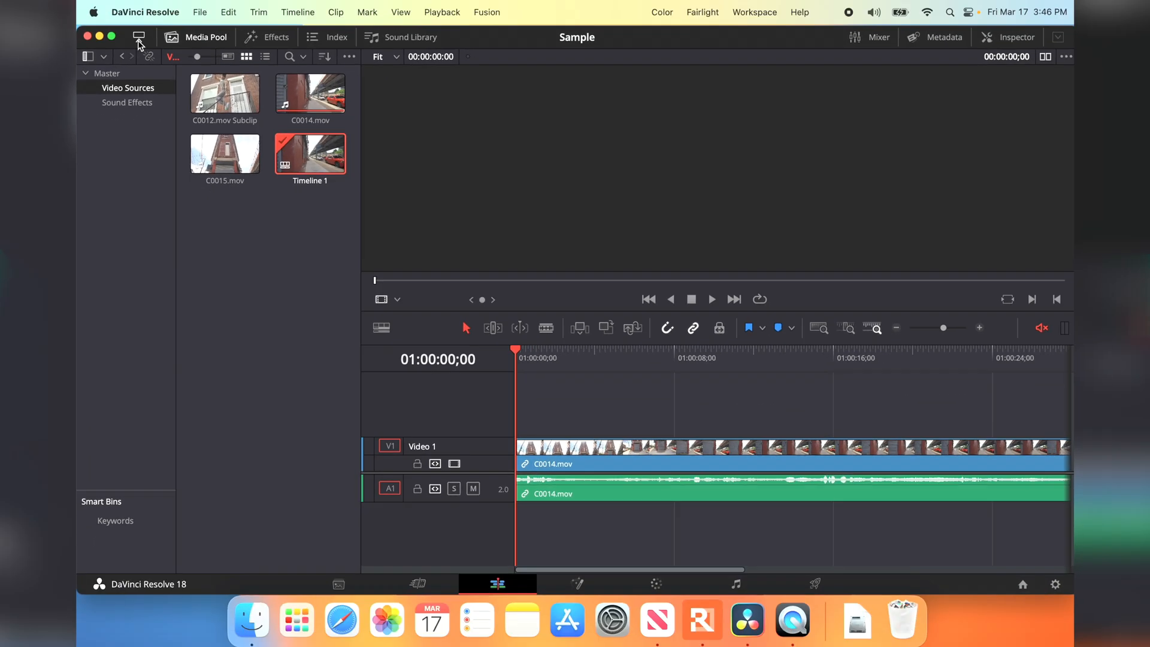
Toggle the full-height layout of the Edit page's media pool and back, and hide the media pool
{"action": "left_click", "coordinate": [139, 38]}
{"action": "left_click", "coordinate": [138, 38]}
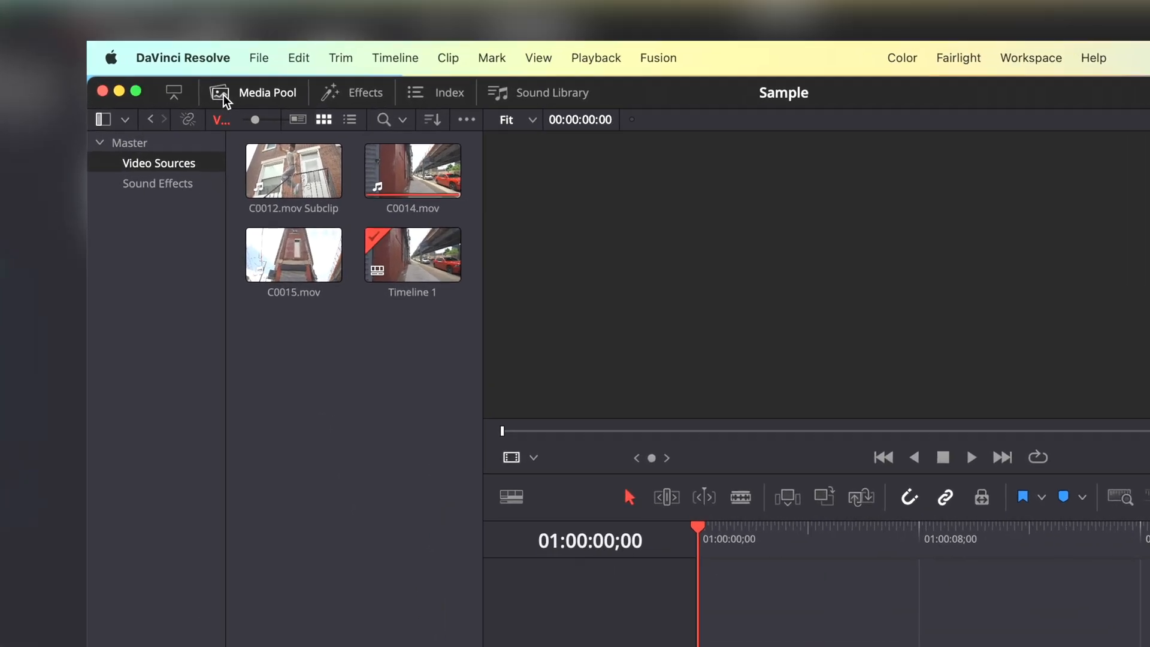
{"action": "left_click", "coordinate": [174, 39]}
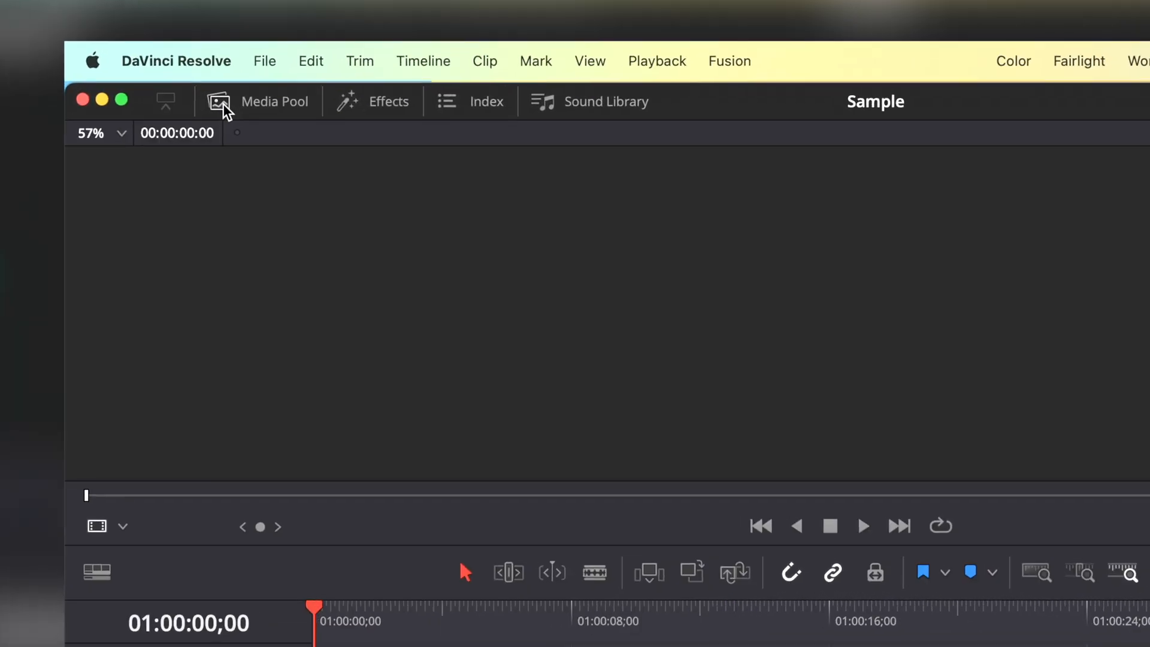
Look through the Edit page's effects library, edit index and sound library
{"action": "left_click", "coordinate": [347, 103]}
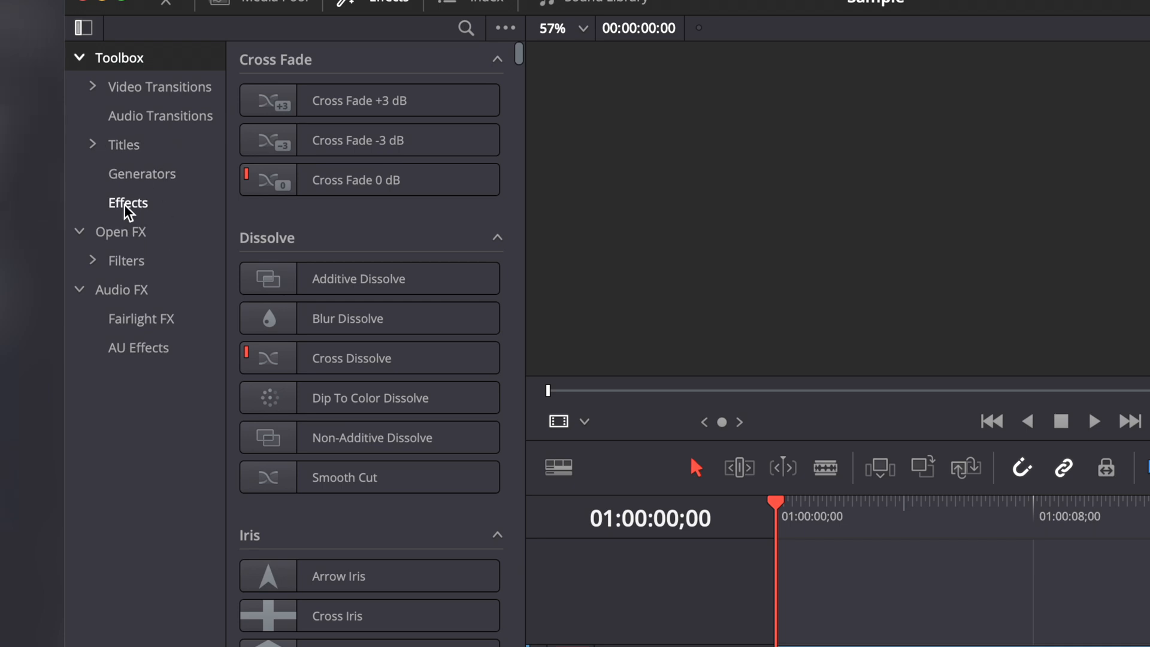
{"action": "left_click", "coordinate": [470, 7]}
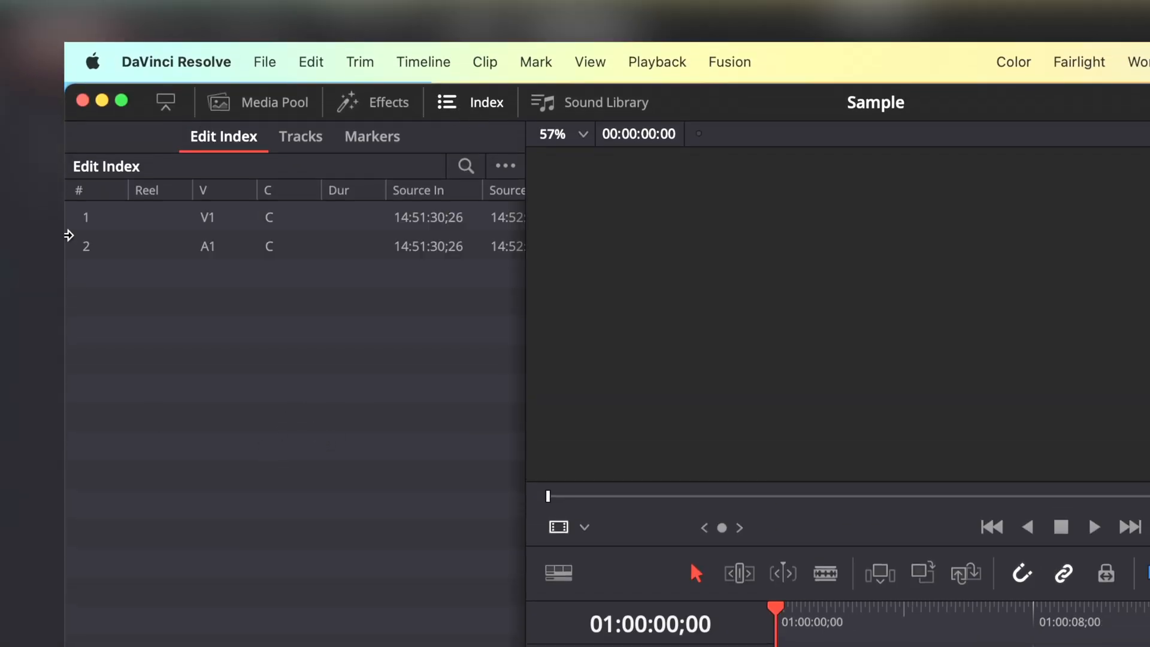
{"action": "left_click", "coordinate": [227, 226]}
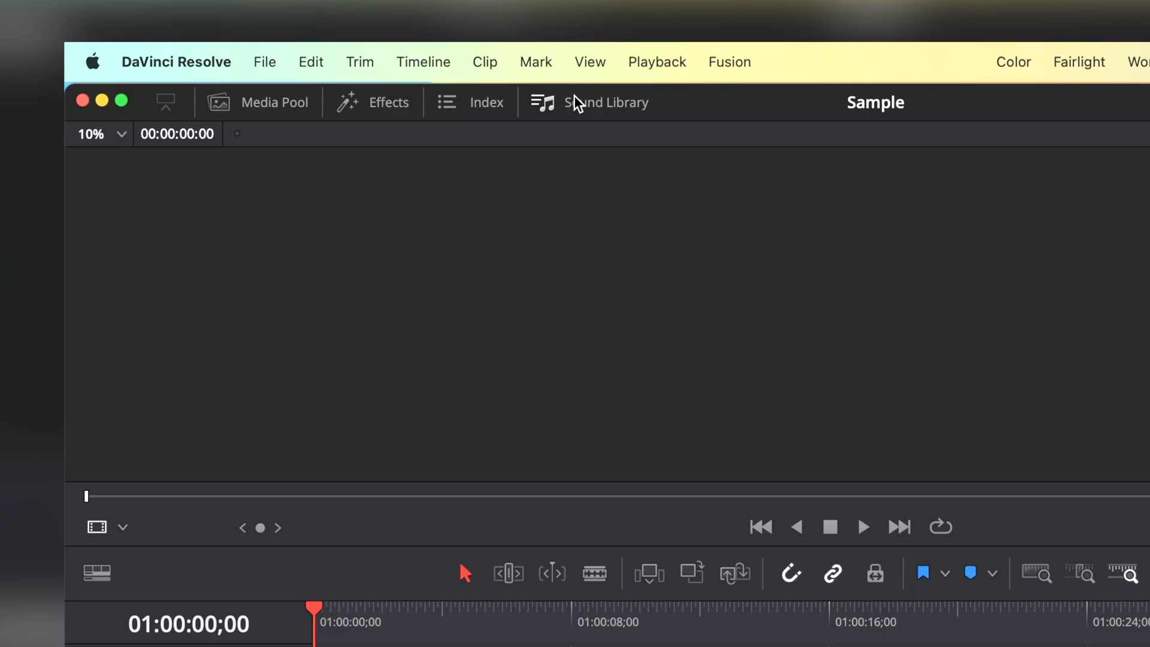
{"action": "left_click", "coordinate": [576, 103]}
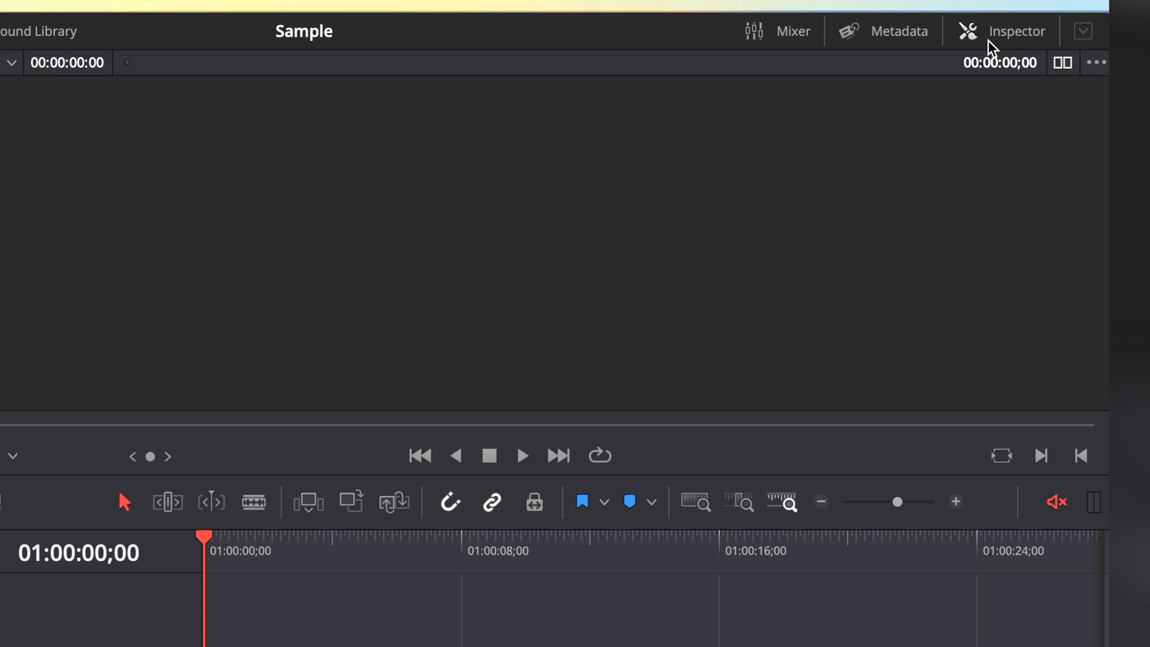
Show the audio mixer, move the timeline playhead to 01:00:08;22 to check the levels, and mute the timeline audio
{"action": "left_click", "coordinate": [774, 35]}
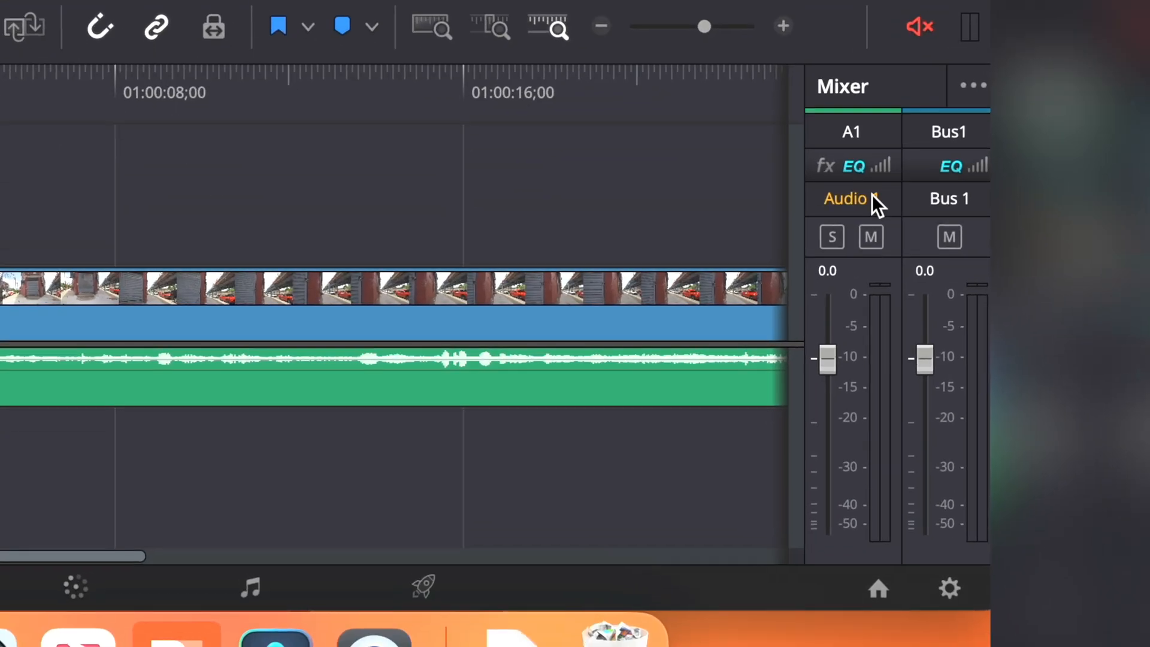
{"action": "left_click_drag", "start_coordinate": [113, 81], "coordinate": [146, 71]}
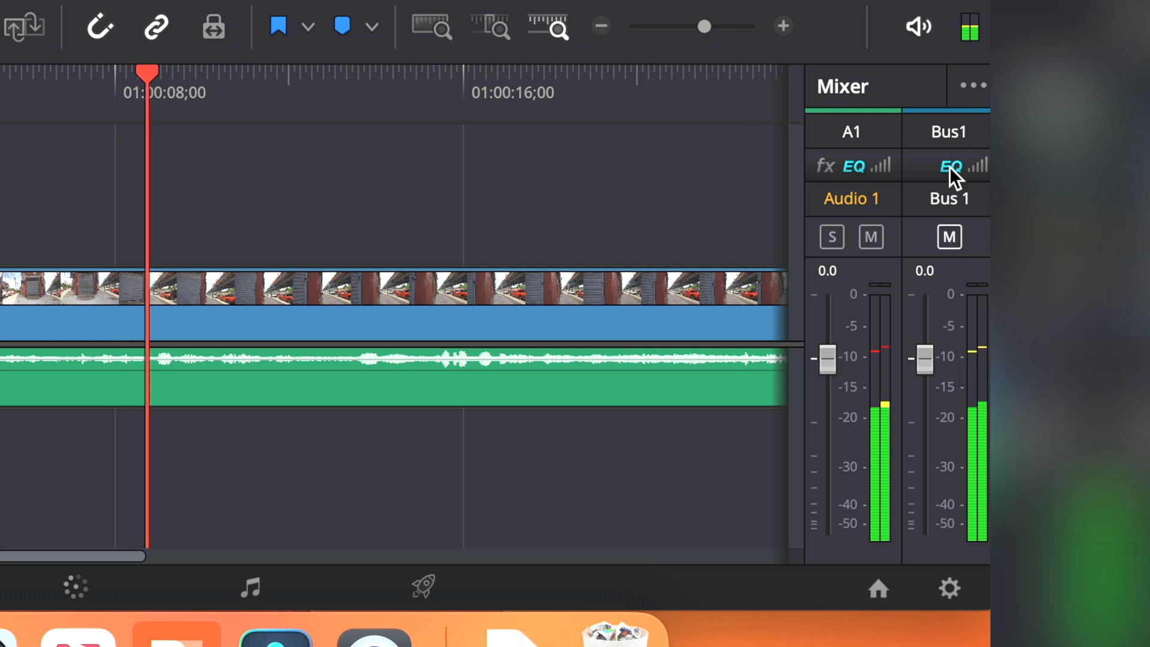
{"action": "left_click", "coordinate": [918, 26]}
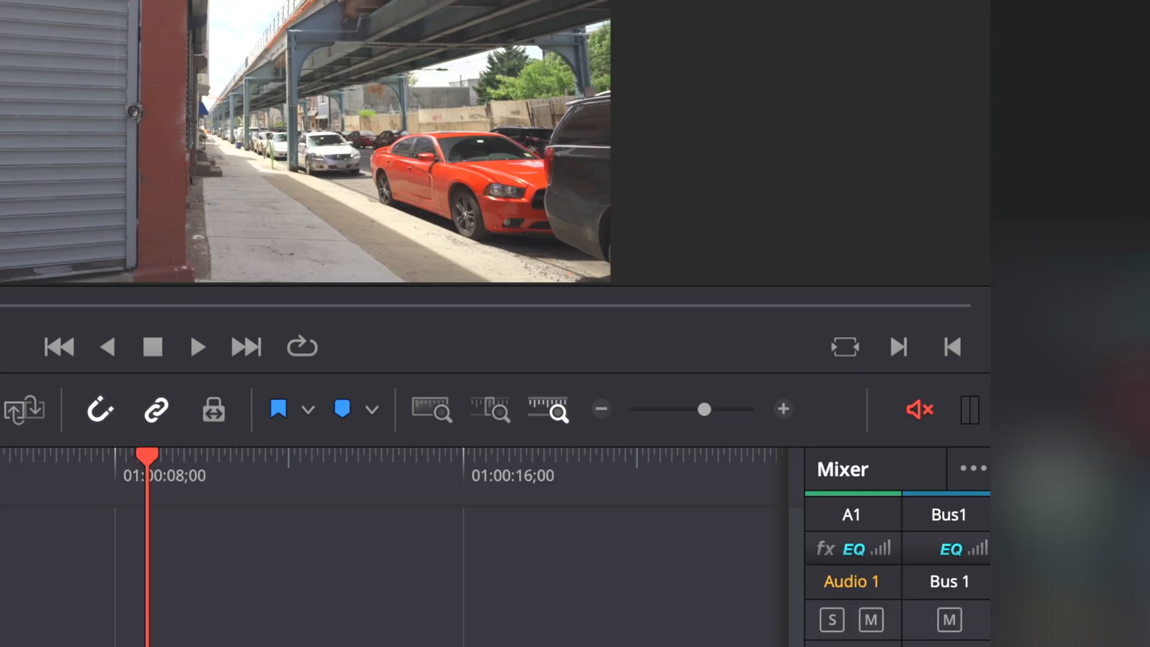
Show the metadata of the C0014.mov timeline clip and examine its clip details down to the EDL clip name
{"action": "left_click", "coordinate": [675, 40]}
{"action": "scroll", "coordinate": [595, 368], "scroll_direction": "down", "scroll_amount": 5}
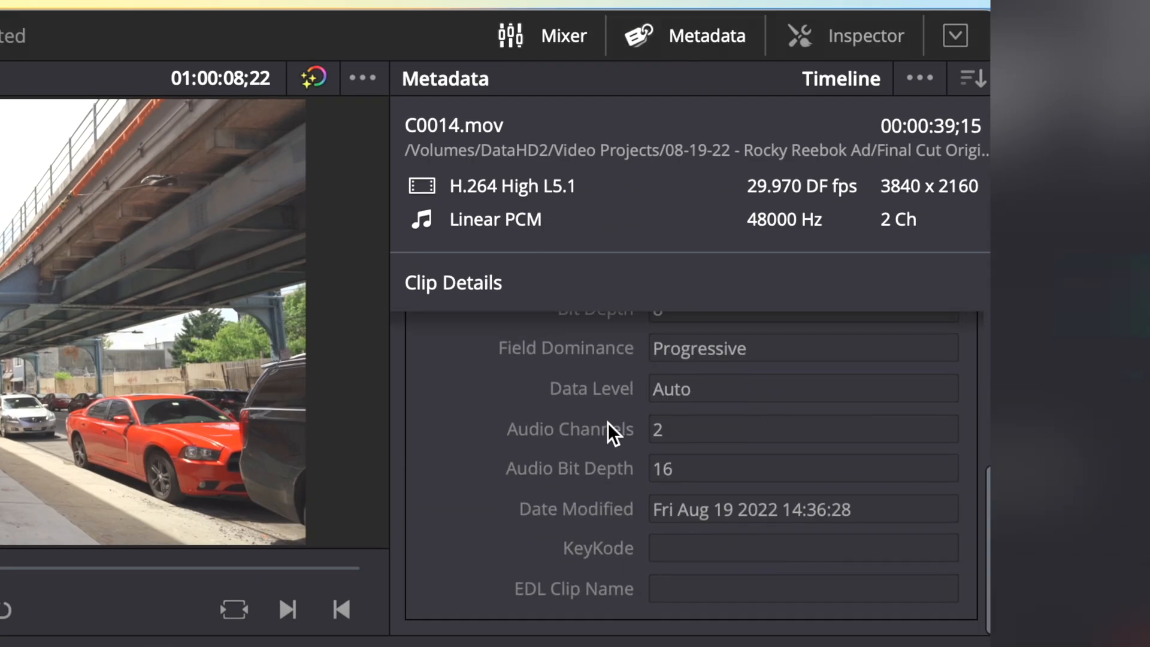
Try a zoom of 1.430 and an X position of 379 on the C0014.mov timeline clip in the Inspector, and reset the transform
{"action": "scroll", "coordinate": [613, 420], "scroll_direction": "up", "scroll_amount": 5}
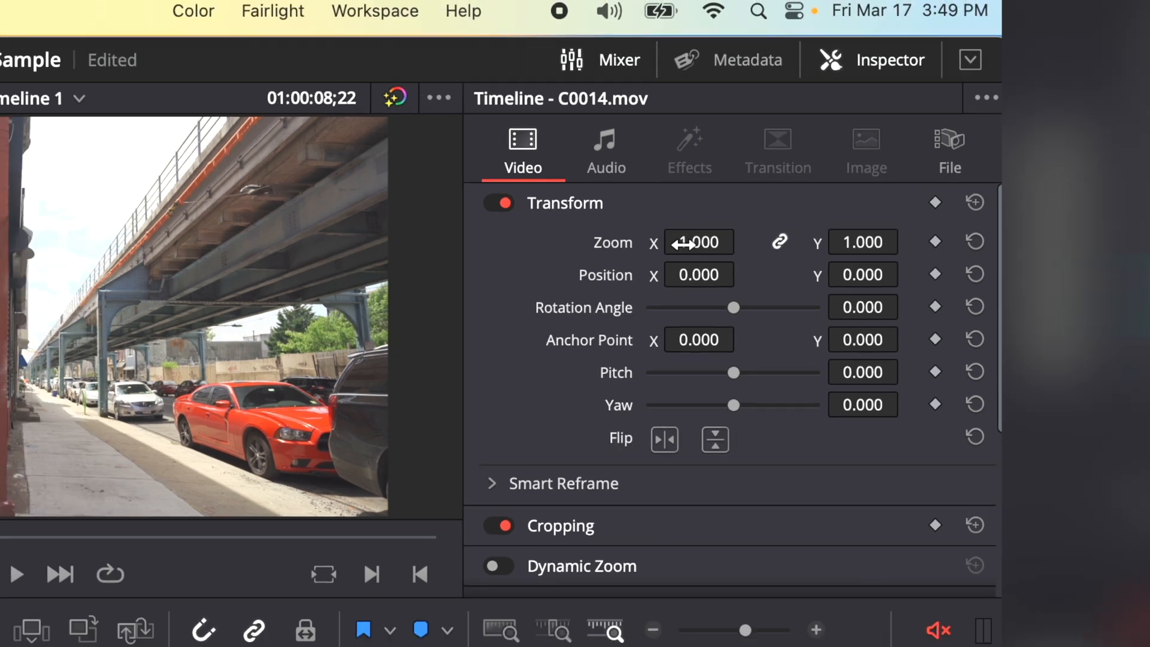
{"action": "left_click_drag", "start_coordinate": [641, 239], "coordinate": [698, 239]}
{"action": "left_click_drag", "start_coordinate": [930, 214], "coordinate": [885, 233]}
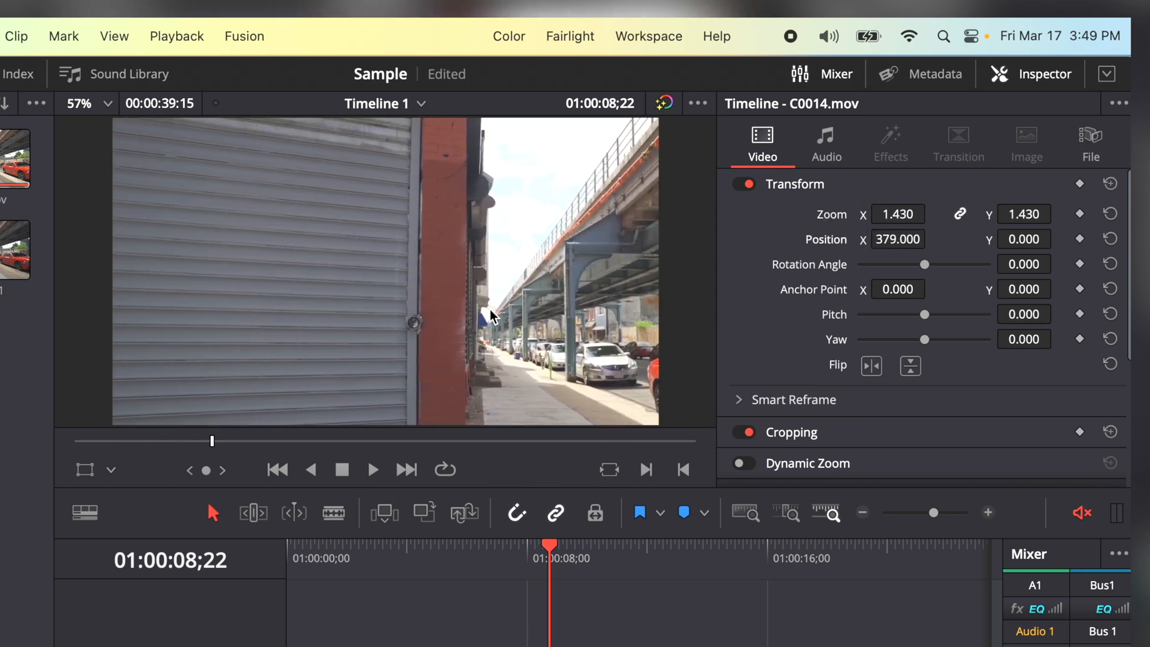
{"action": "left_click", "coordinate": [1109, 183]}
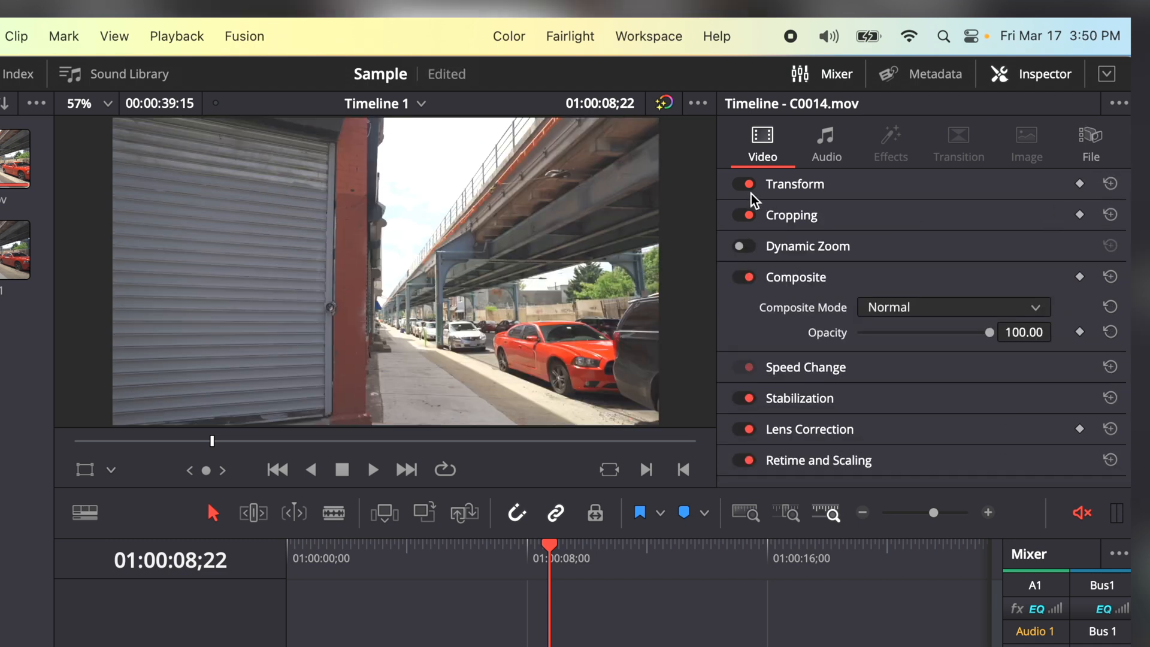
{"action": "left_click", "coordinate": [828, 185]}
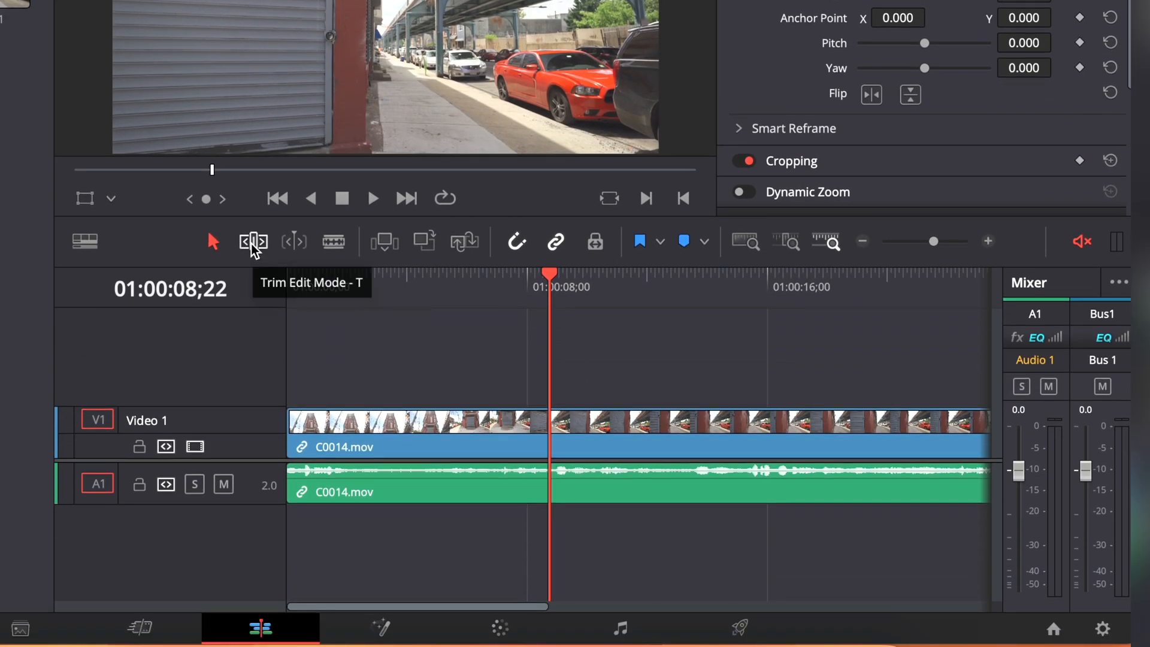
Try the trim edit and dynamic trim modes, split C0014.mov at about 6.5 and 12.3 seconds with the blade, and return to selection mode
{"action": "left_click", "coordinate": [252, 242]}
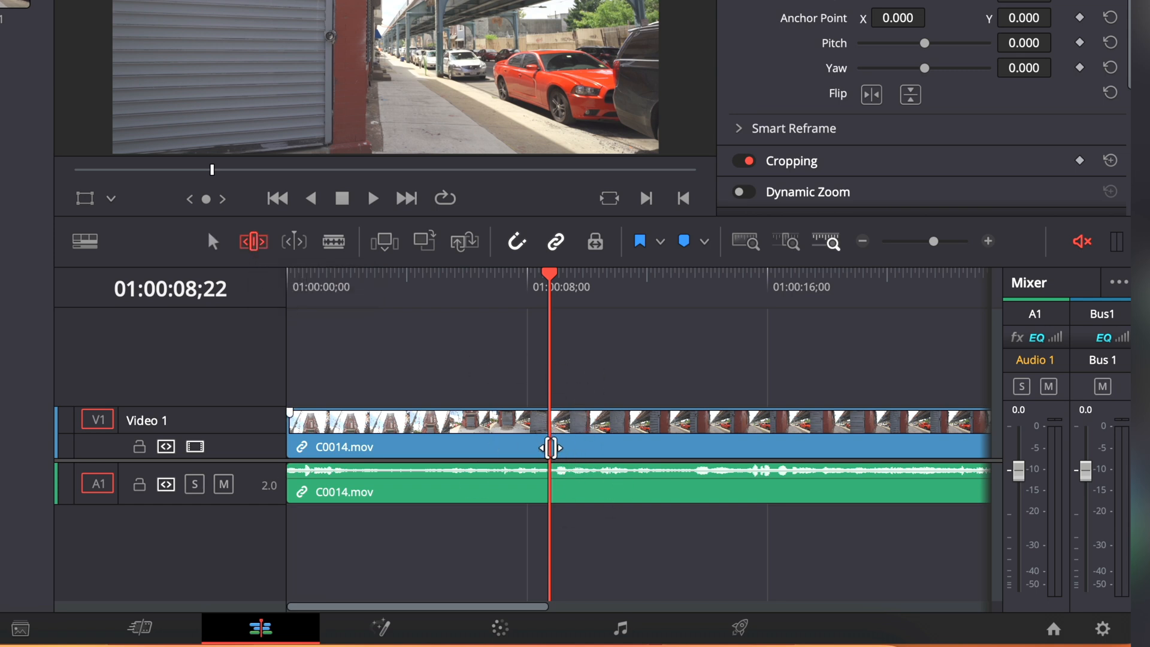
{"action": "key", "text": "w"}
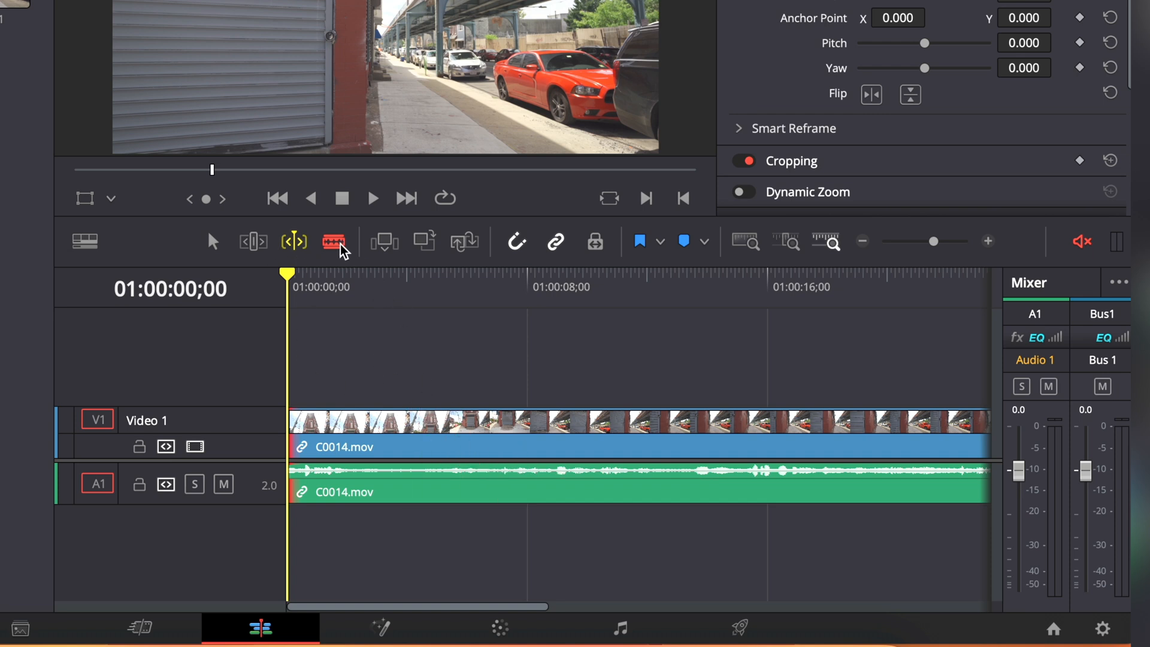
{"action": "left_click", "coordinate": [482, 488]}
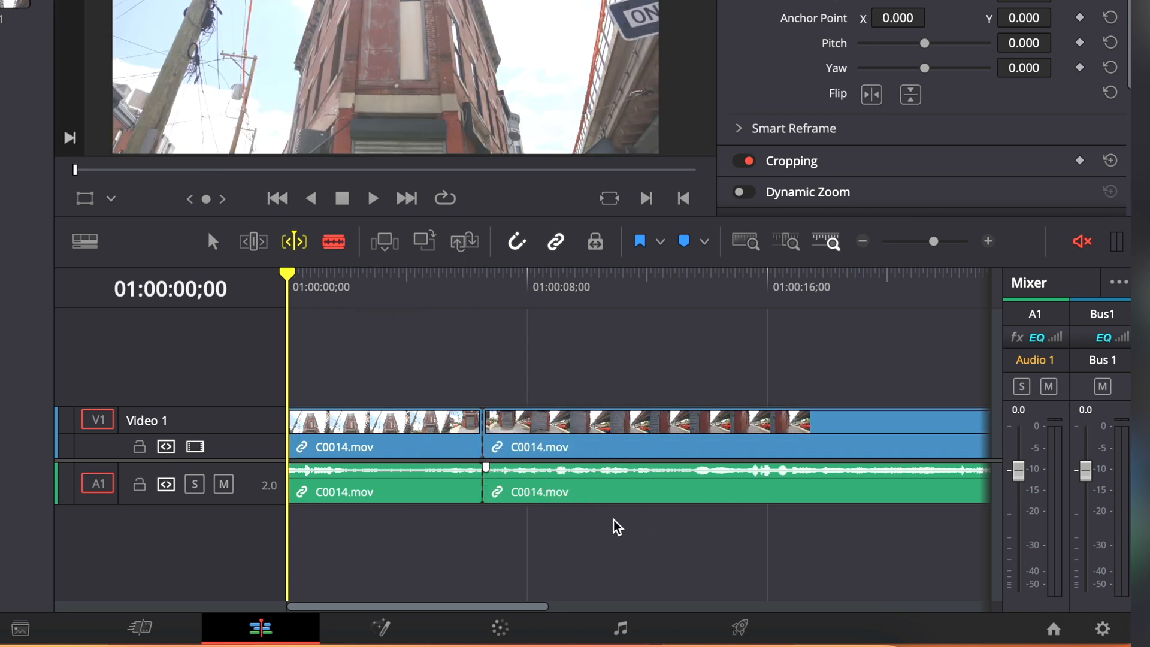
{"action": "left_click", "coordinate": [656, 470]}
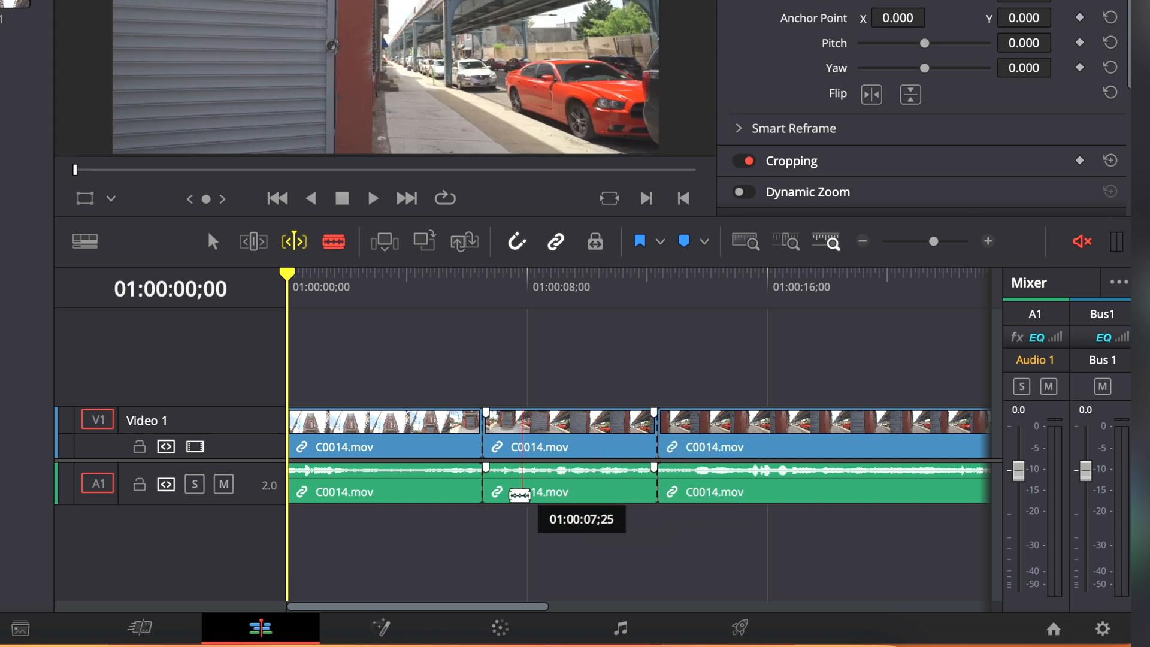
{"action": "key", "text": "a"}
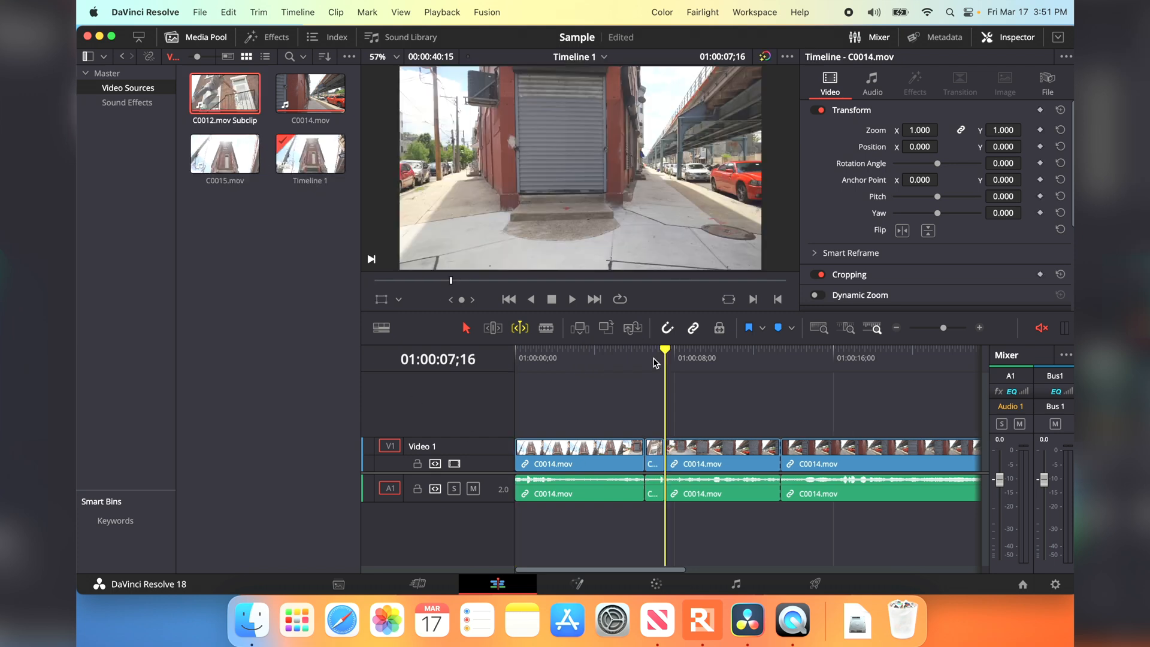
Move the timeline playhead to 01:00:06;16, at the start of the short inserted clip
{"action": "left_click_drag", "start_coordinate": [656, 360], "coordinate": [646, 361]}
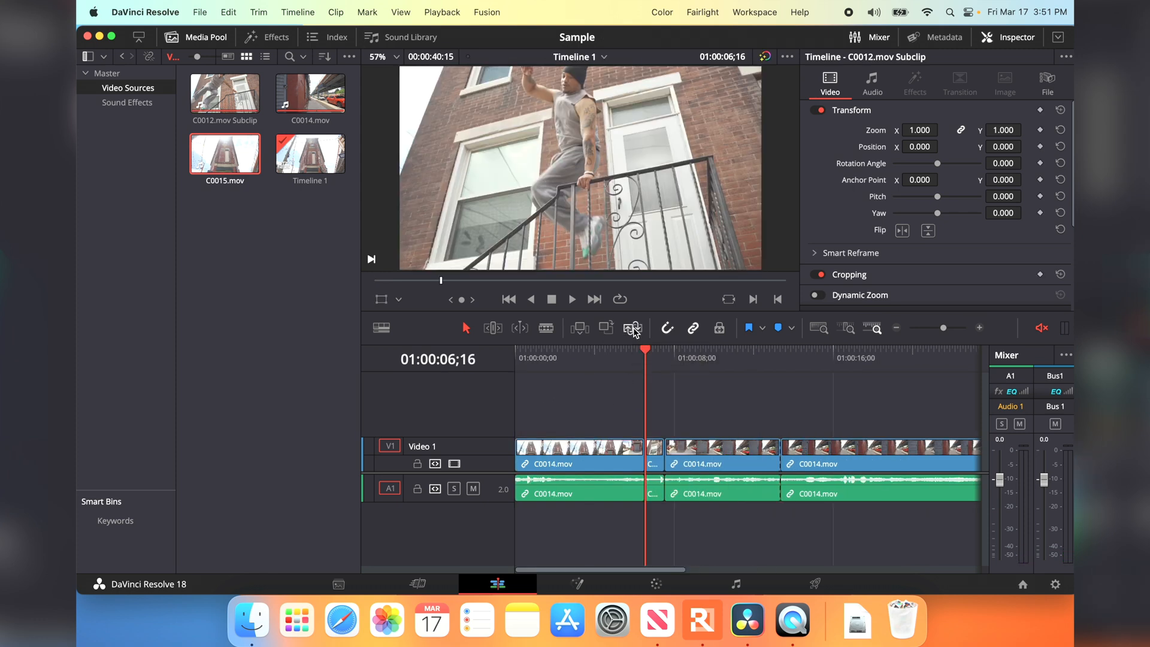
{"action": "left_click", "coordinate": [244, 189]}
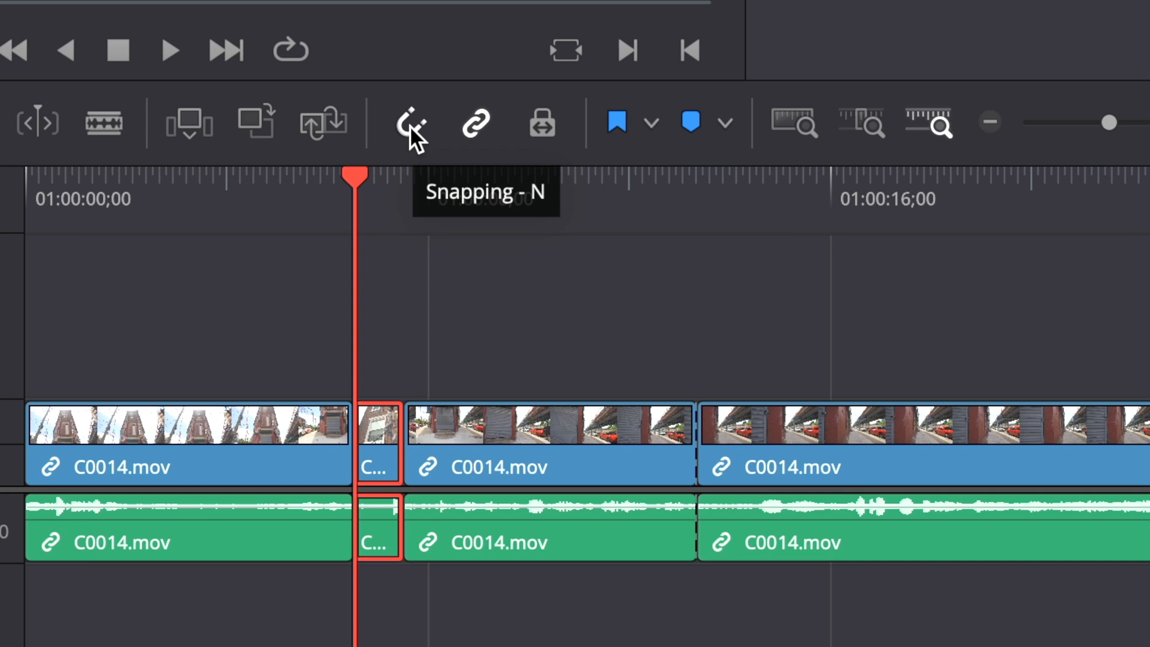
Try snapping by moving the playhead between the short clip's edges and moving the last two C0014.mov clips back against it
{"action": "left_click", "coordinate": [622, 290]}
{"action": "left_click_drag", "start_coordinate": [482, 343], "coordinate": [552, 344]}
{"action": "left_click_drag", "start_coordinate": [293, 216], "coordinate": [401, 210]}
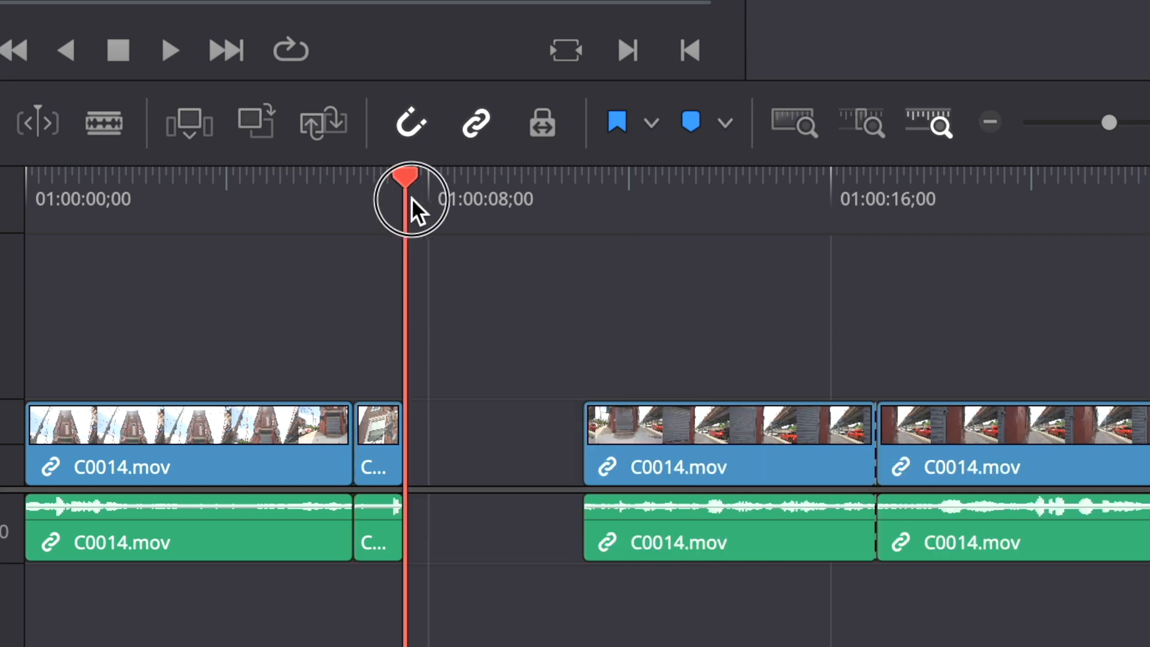
{"action": "left_click_drag", "start_coordinate": [411, 198], "coordinate": [342, 205]}
{"action": "left_click_drag", "start_coordinate": [608, 323], "coordinate": [964, 510]}
{"action": "left_click_drag", "start_coordinate": [798, 442], "coordinate": [620, 443]}
{"action": "left_click", "coordinate": [652, 312]}
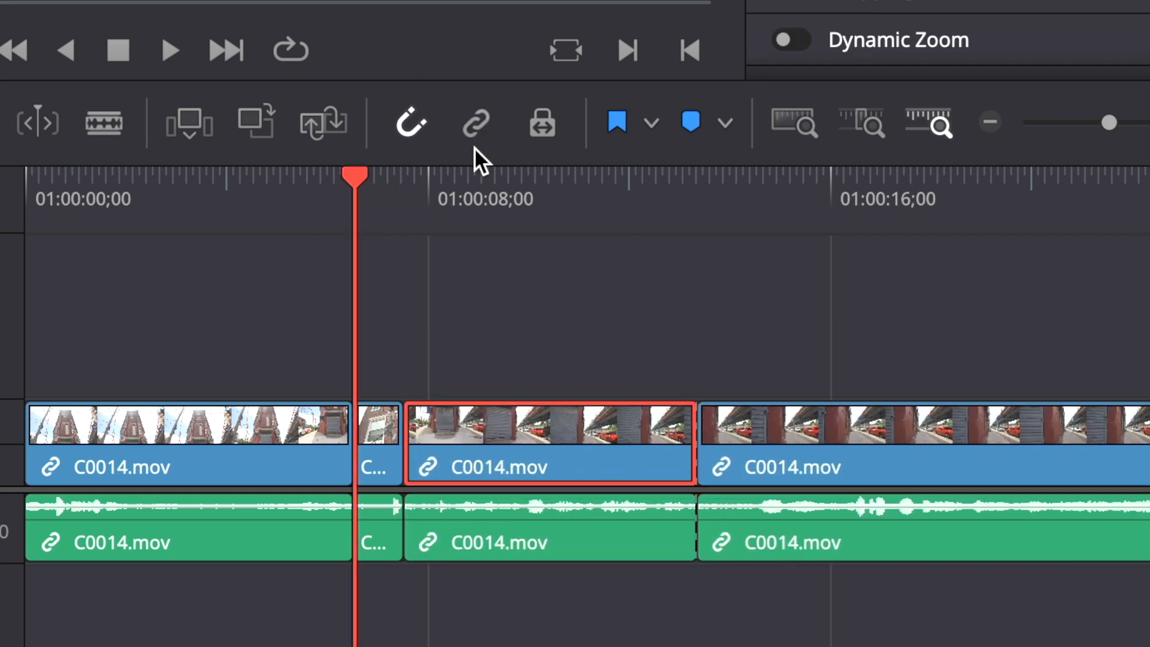
Toggle linked selection and try selecting and moving the third timeline clip's video with and without its audio
{"action": "left_click_drag", "start_coordinate": [567, 439], "coordinate": [537, 480]}
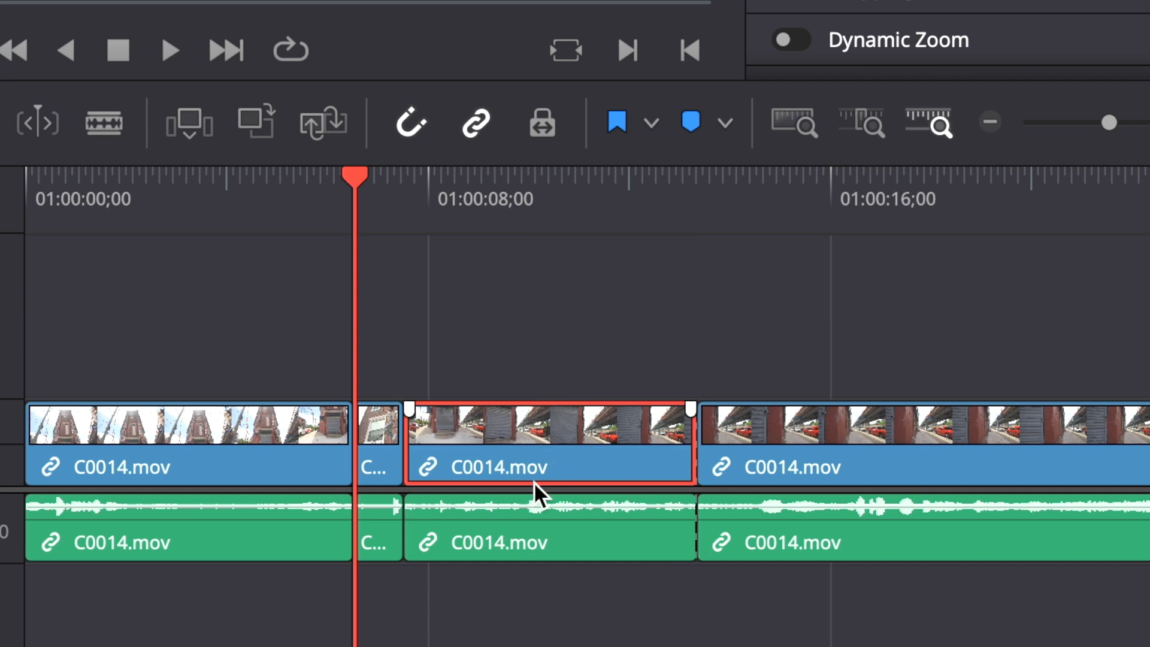
{"action": "mouse_move", "coordinate": [755, 430]}
{"action": "left_mouse_down"}
{"action": "mouse_move", "coordinate": [756, 359]}
{"action": "mouse_move", "coordinate": [753, 429]}
{"action": "left_mouse_up"}
{"action": "left_click", "coordinate": [571, 327]}
{"action": "left_click_drag", "start_coordinate": [523, 336], "coordinate": [551, 603]}
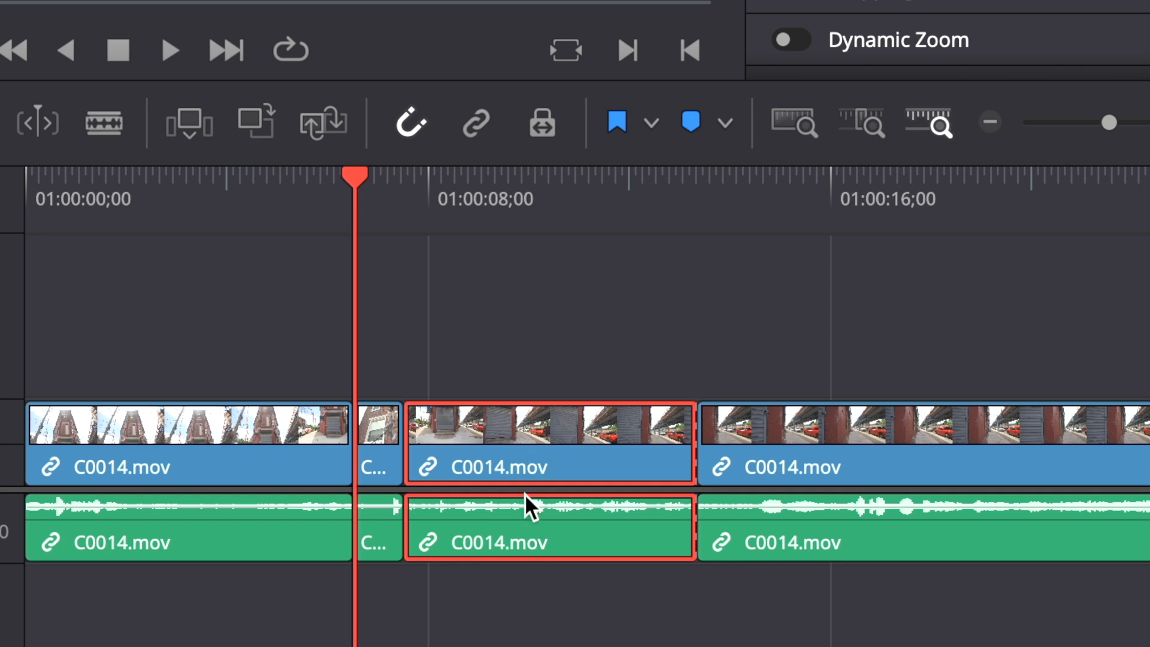
Move the playhead to about 9.5 seconds and shift the third clip's video and audio to other tracks separately, with linked selection off
{"action": "left_click", "coordinate": [504, 202]}
{"action": "left_click", "coordinate": [558, 317]}
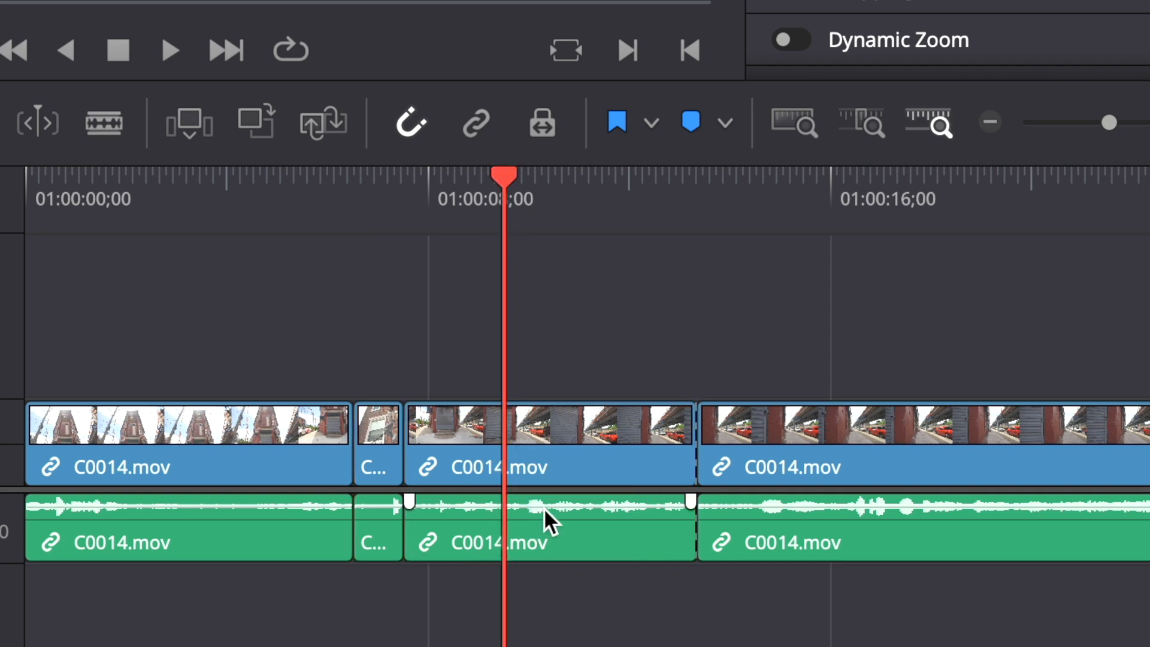
{"action": "left_click_drag", "start_coordinate": [541, 399], "coordinate": [562, 309]}
{"action": "left_click_drag", "start_coordinate": [533, 527], "coordinate": [540, 556]}
{"action": "left_click_drag", "start_coordinate": [518, 377], "coordinate": [530, 405]}
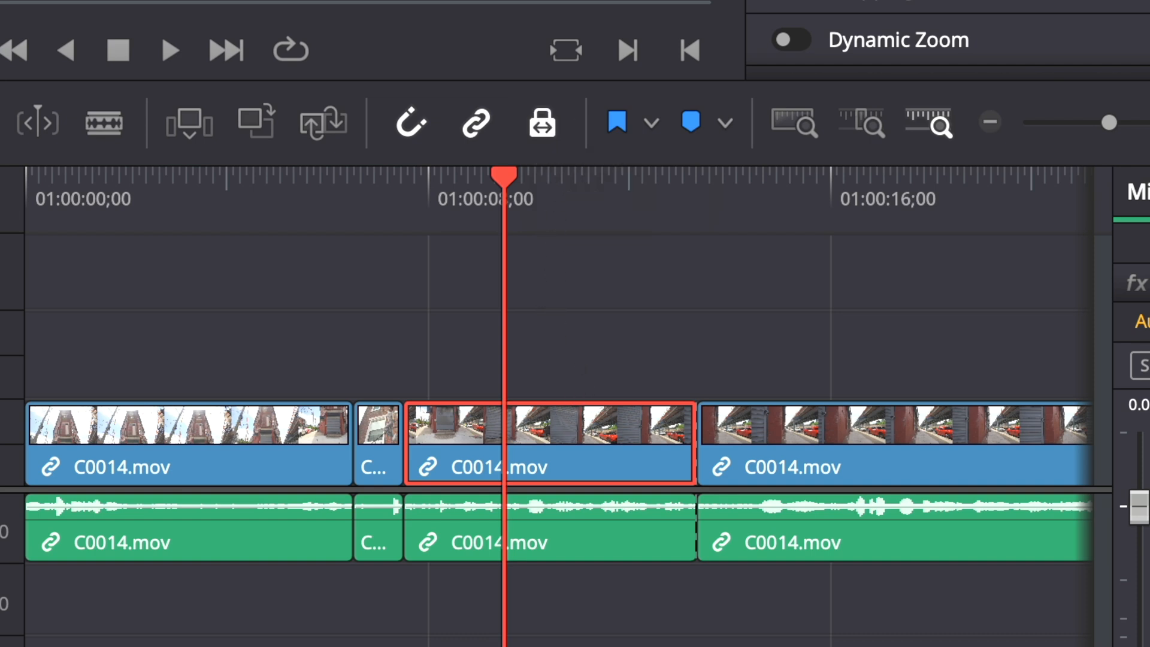
Move the playhead to 01:00:08;24 and try moving and trimming the first clips with position lock on and off
{"action": "left_click_drag", "start_coordinate": [504, 219], "coordinate": [468, 217]}
{"action": "left_click_drag", "start_coordinate": [510, 450], "coordinate": [282, 454]}
{"action": "left_click_drag", "start_coordinate": [353, 453], "coordinate": [318, 462]}
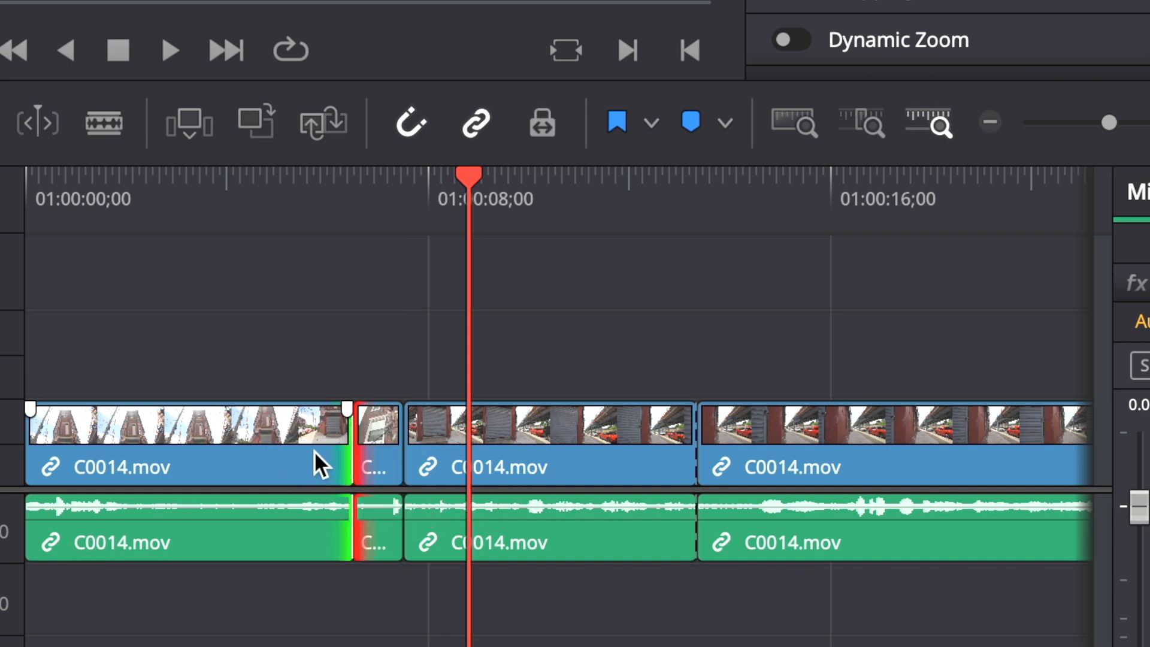
{"action": "left_click", "coordinate": [139, 446]}
{"action": "left_click_drag", "start_coordinate": [139, 437], "coordinate": [189, 480]}
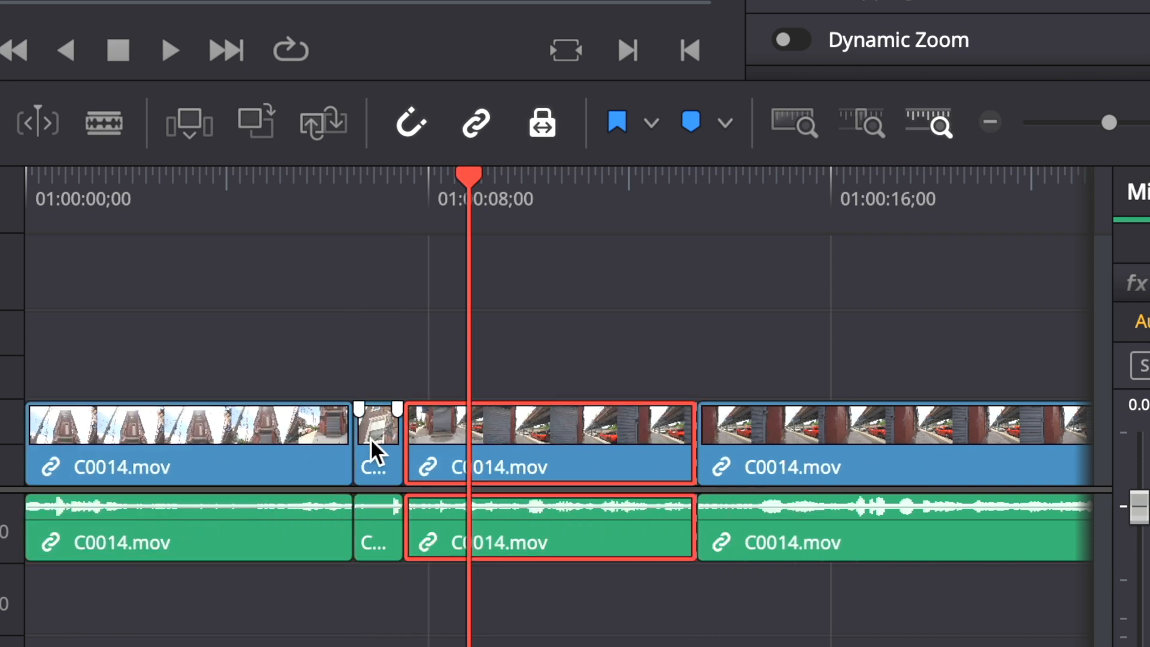
{"action": "left_click", "coordinate": [371, 450]}
{"action": "left_click_drag", "start_coordinate": [349, 446], "coordinate": [457, 457]}
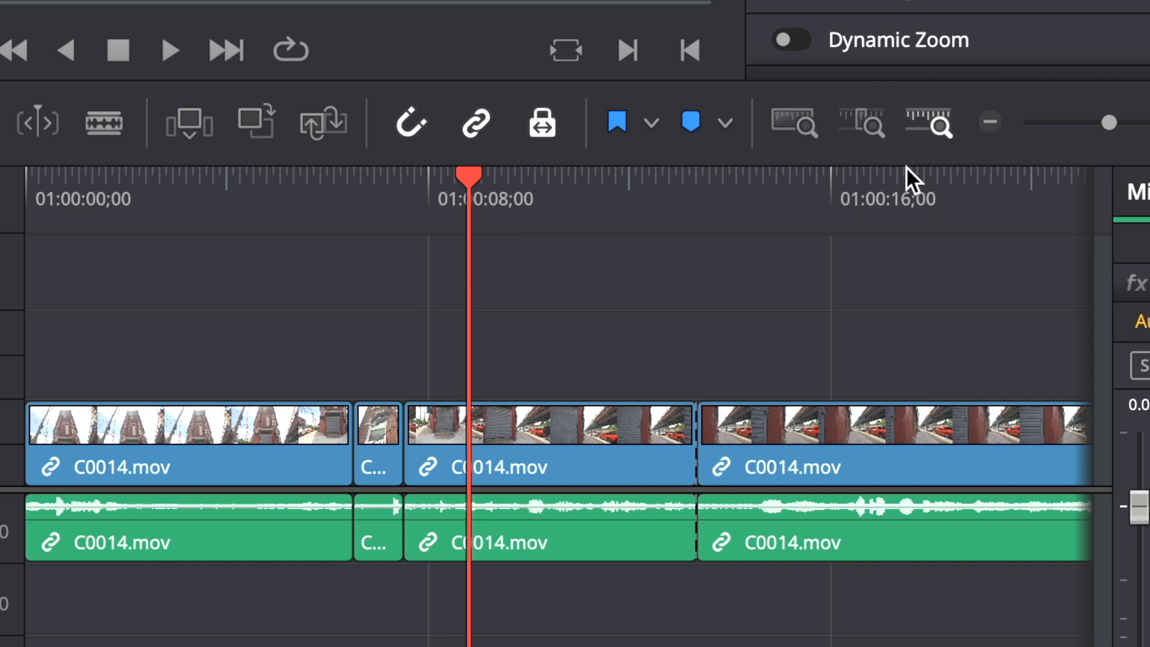
Try detail zoom on the timeline, switch it to full extent zoom, and unmute the timeline audio
{"action": "left_click", "coordinate": [862, 119]}
{"action": "left_click", "coordinate": [800, 135]}
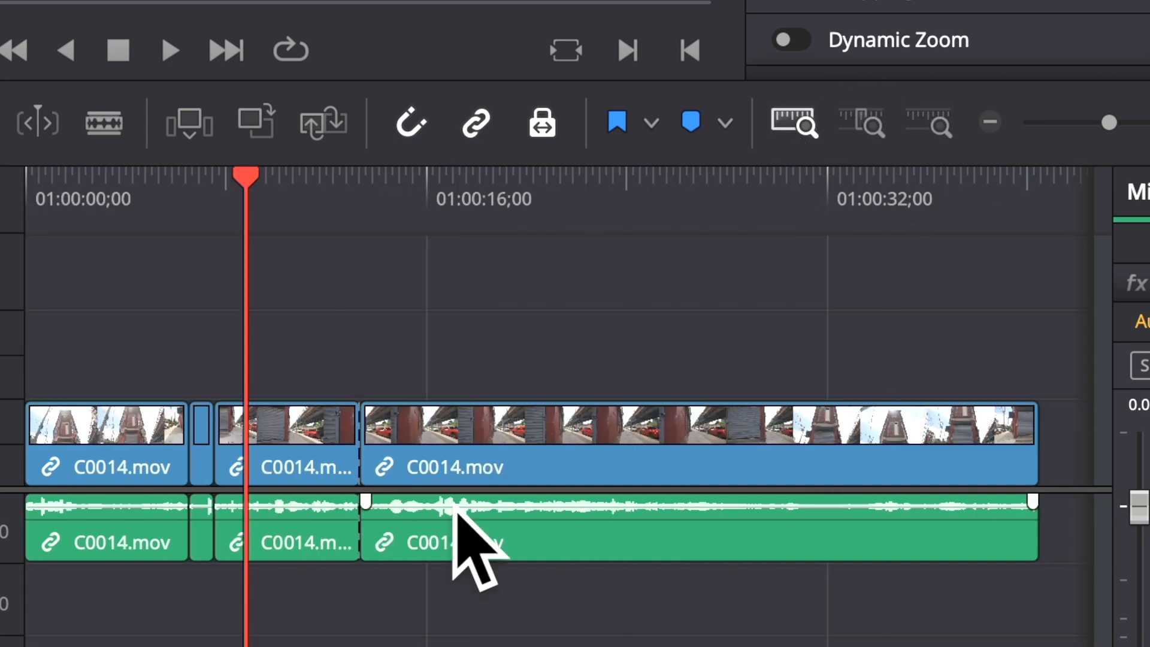
{"action": "left_click", "coordinate": [1128, 134]}
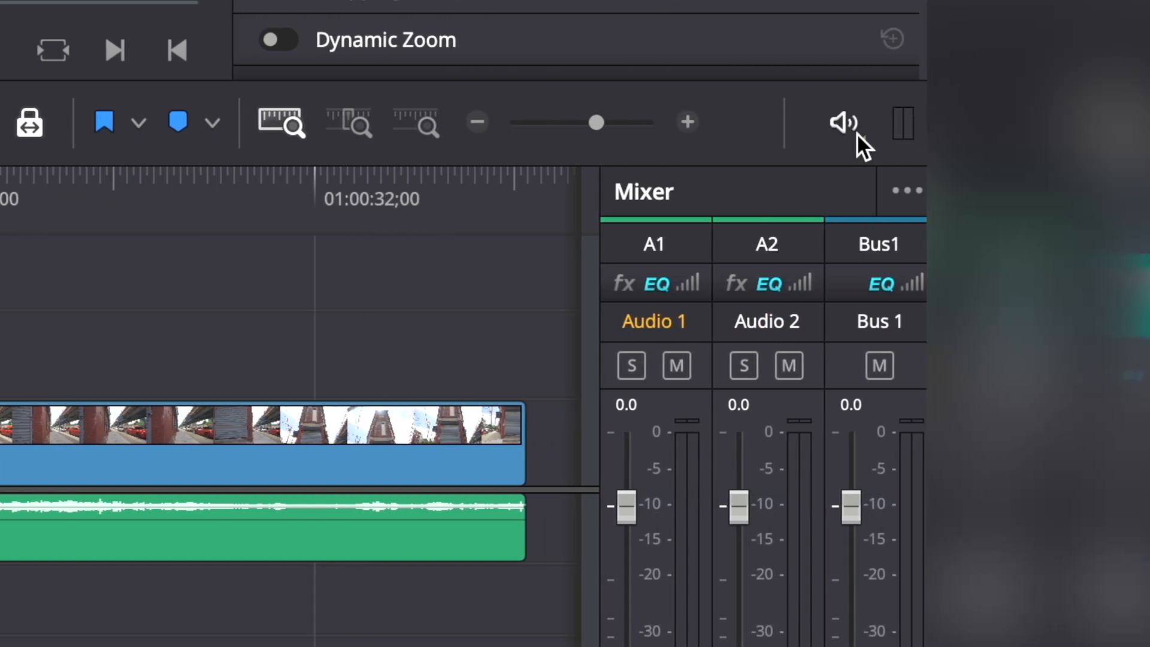
{"action": "left_click", "coordinate": [844, 122]}
{"action": "left_click", "coordinate": [844, 122]}
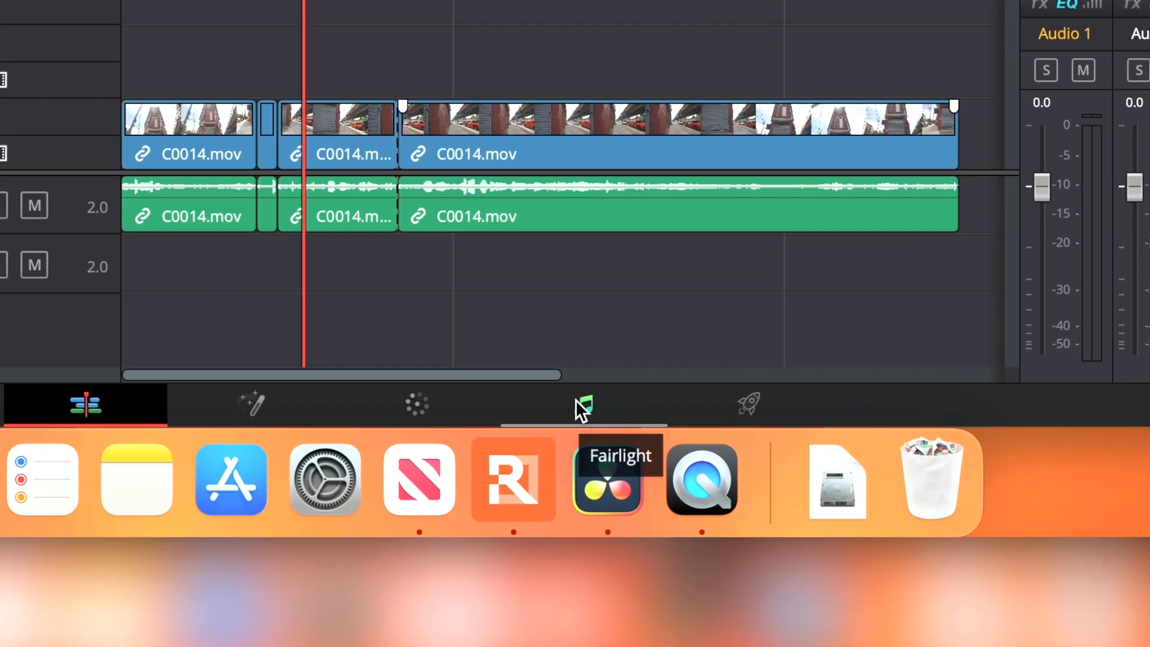
Look at the timeline's audio tracks and mixer on the Fairlight page, and return to the Edit page
{"action": "left_click", "coordinate": [577, 402]}
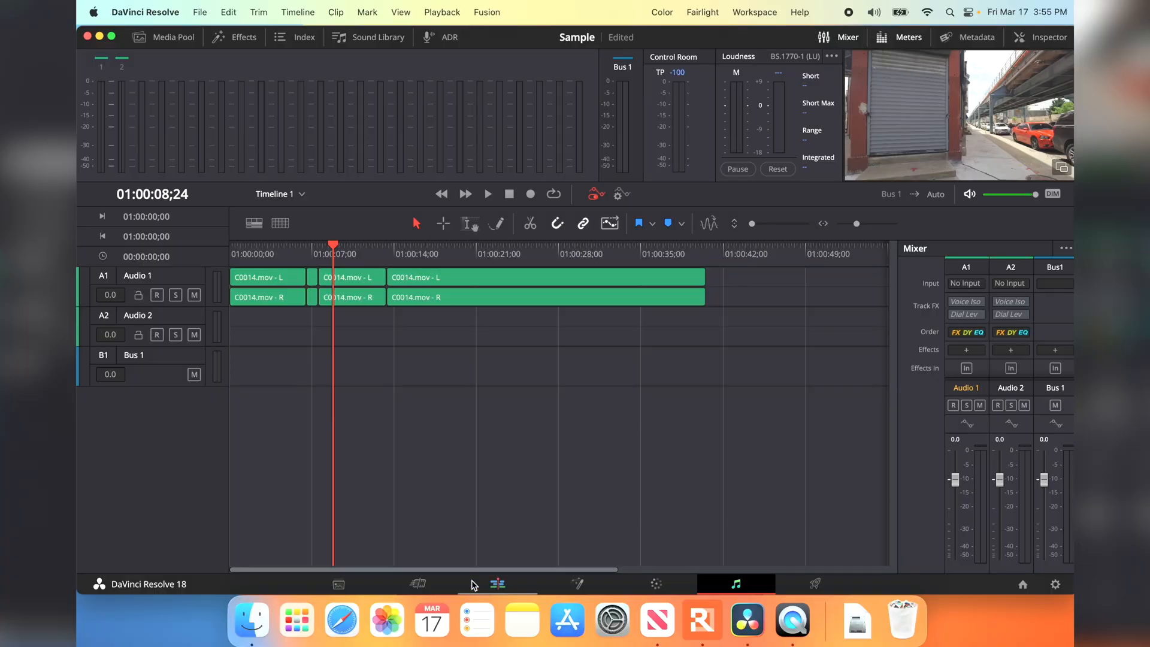
{"action": "left_click", "coordinate": [495, 583]}
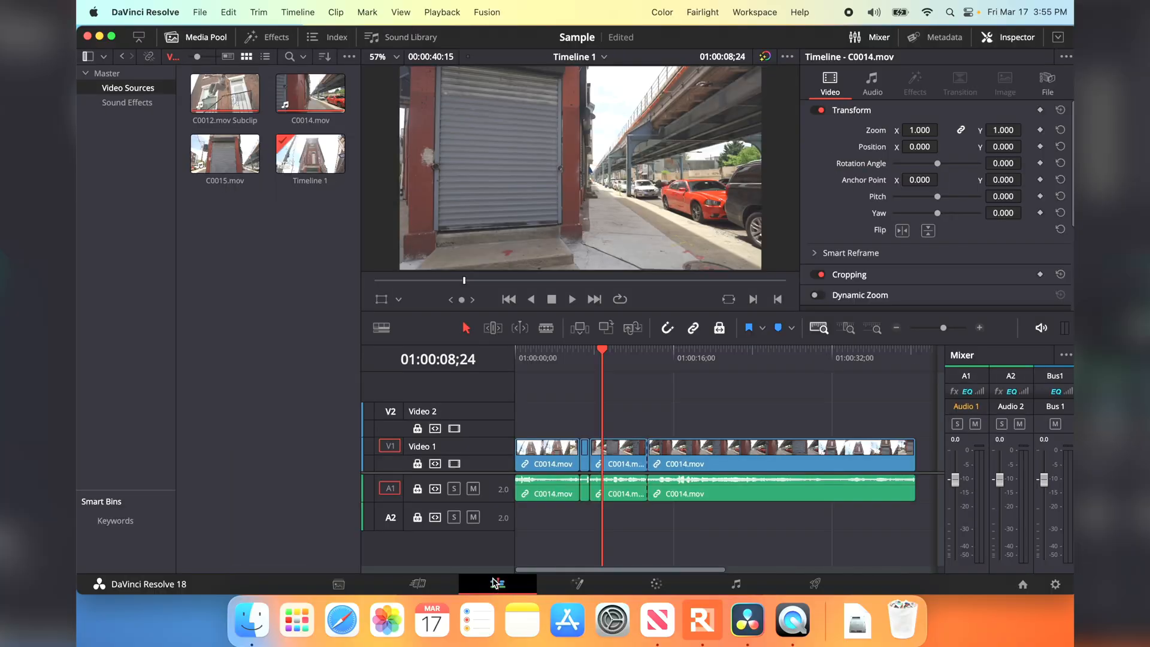